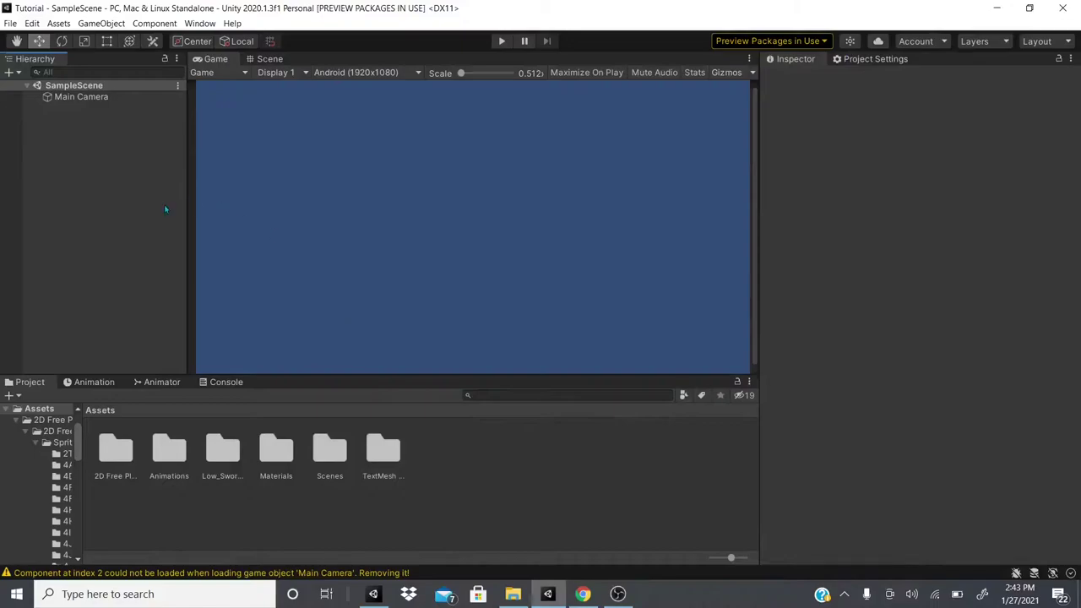
- Create an empty GameObject in the Hierarchy and rename it Sprite
right_click(151, 218)
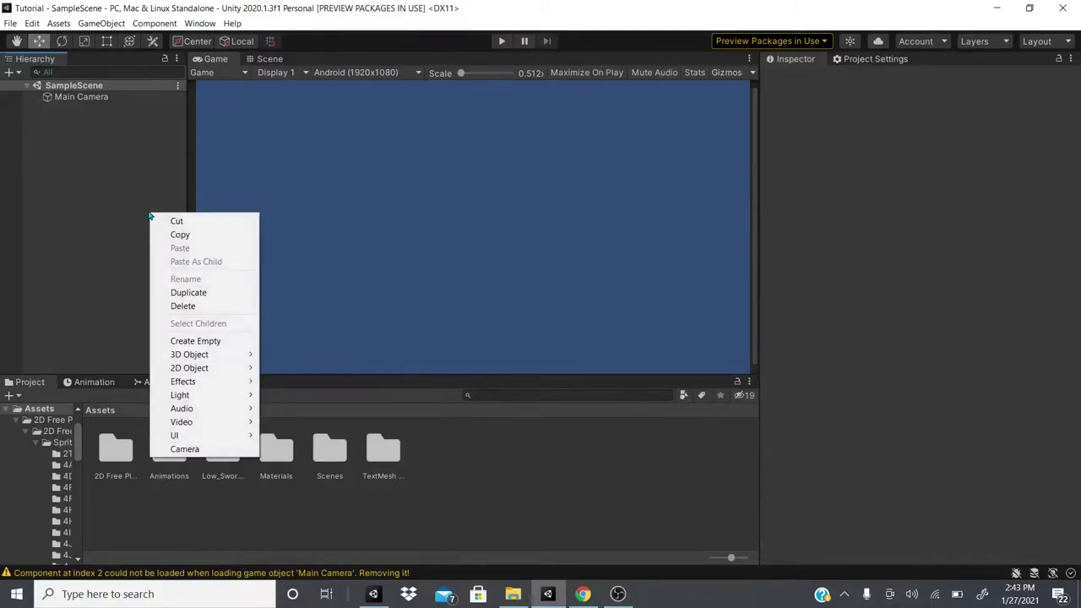
click(182, 340)
click(919, 190)
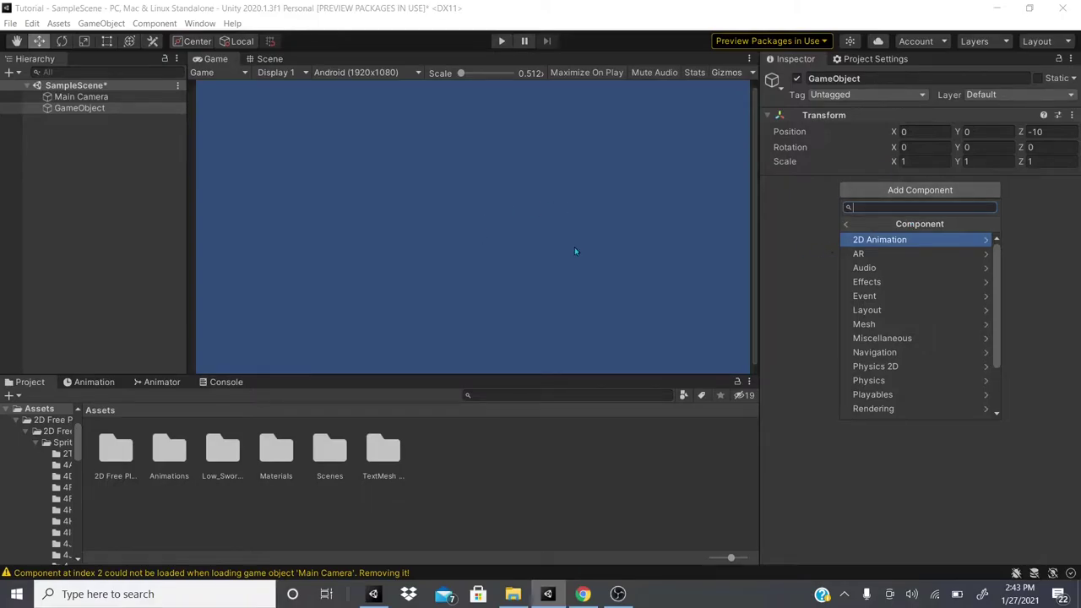
key(Escape)
right_click(84, 109)
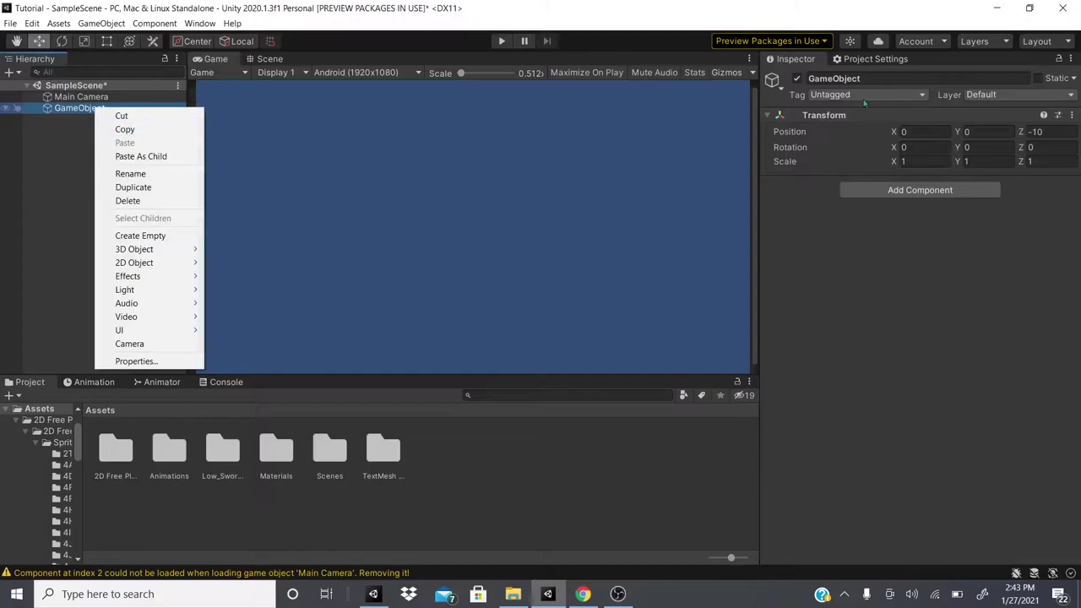
click(864, 78)
text(Sprite)
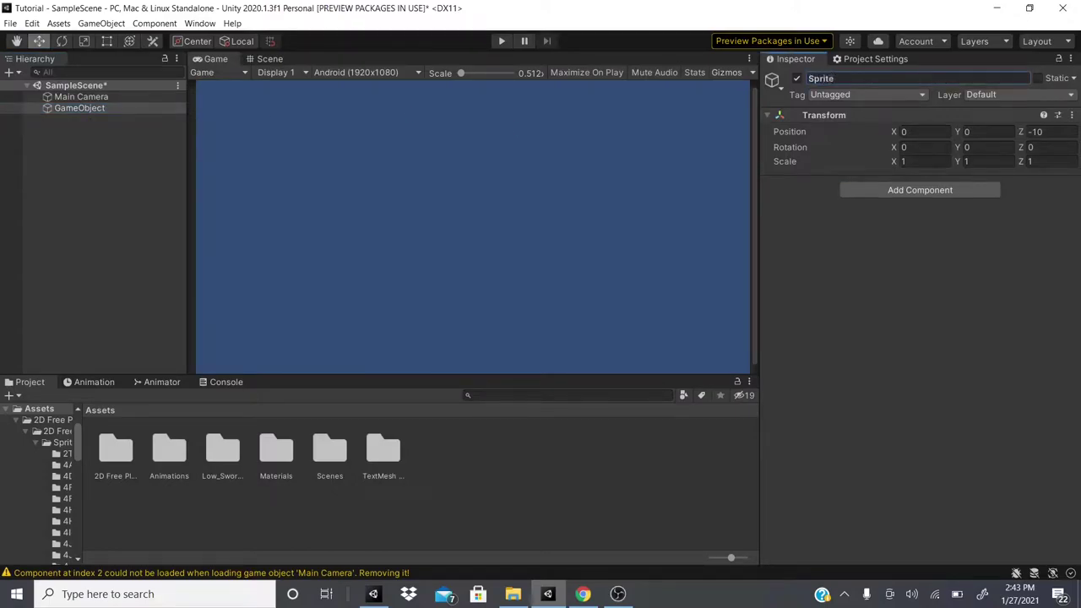
key(Return)
- Add a Sprite Library (Experimental) component from the 2D Animation group to Sprite
click(866, 192)
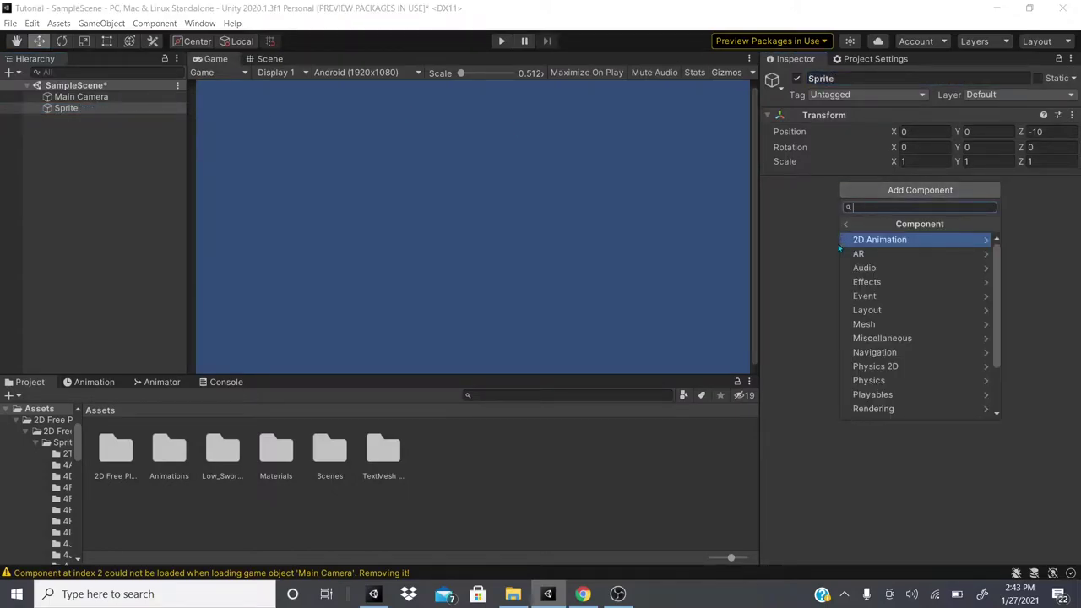
click(874, 241)
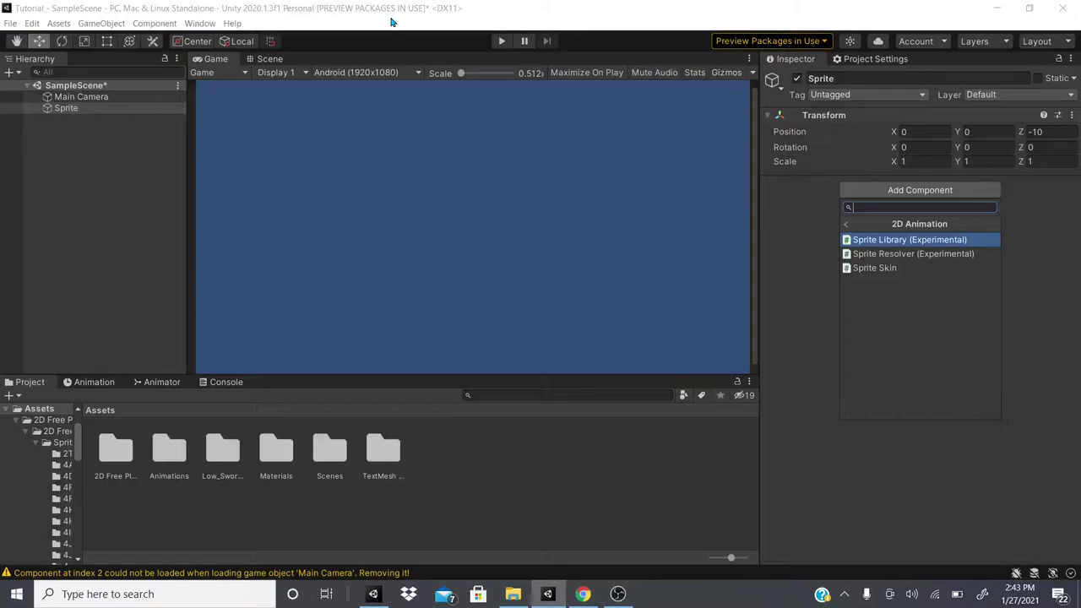
key(Down)
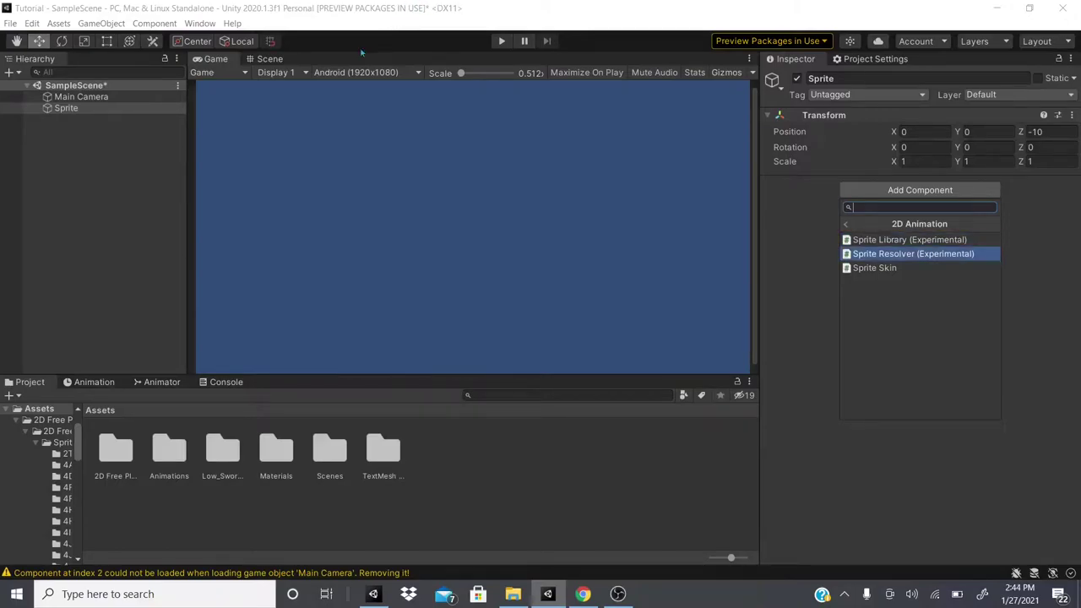
key(Escape)
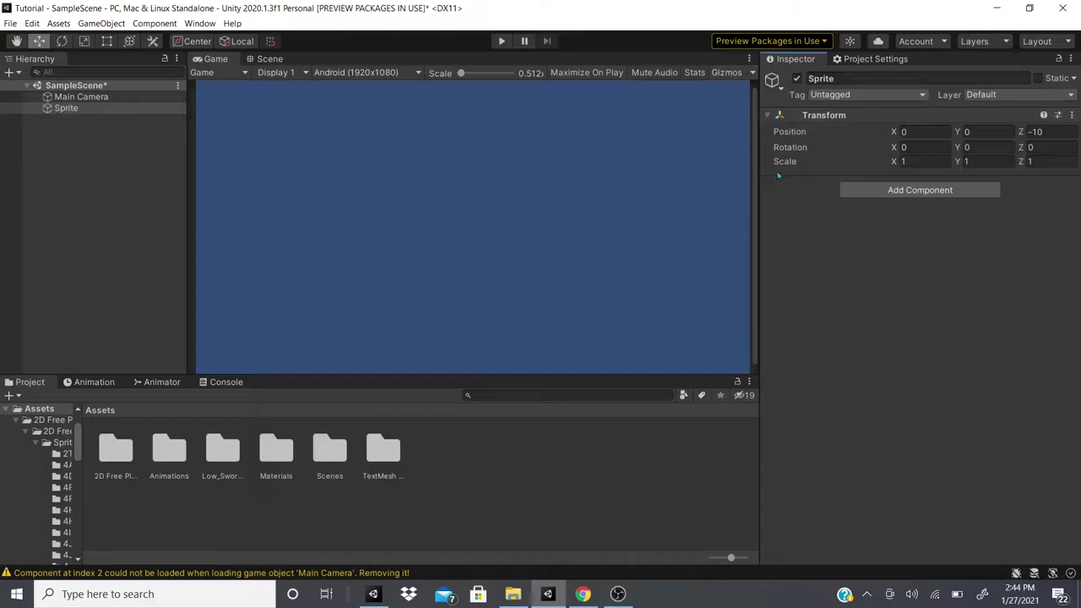
click(916, 190)
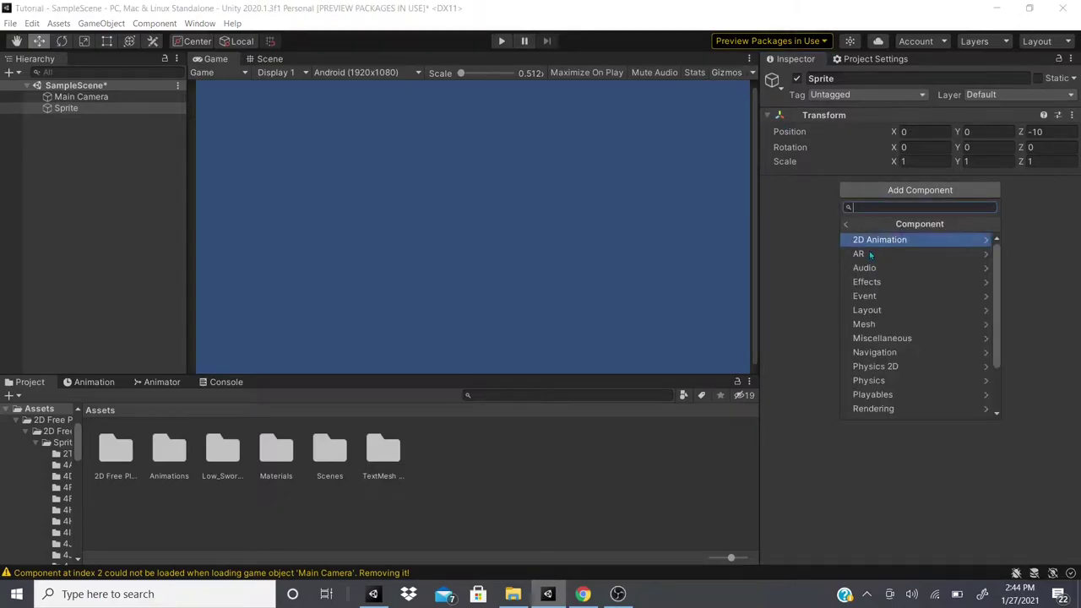
click(874, 240)
click(878, 240)
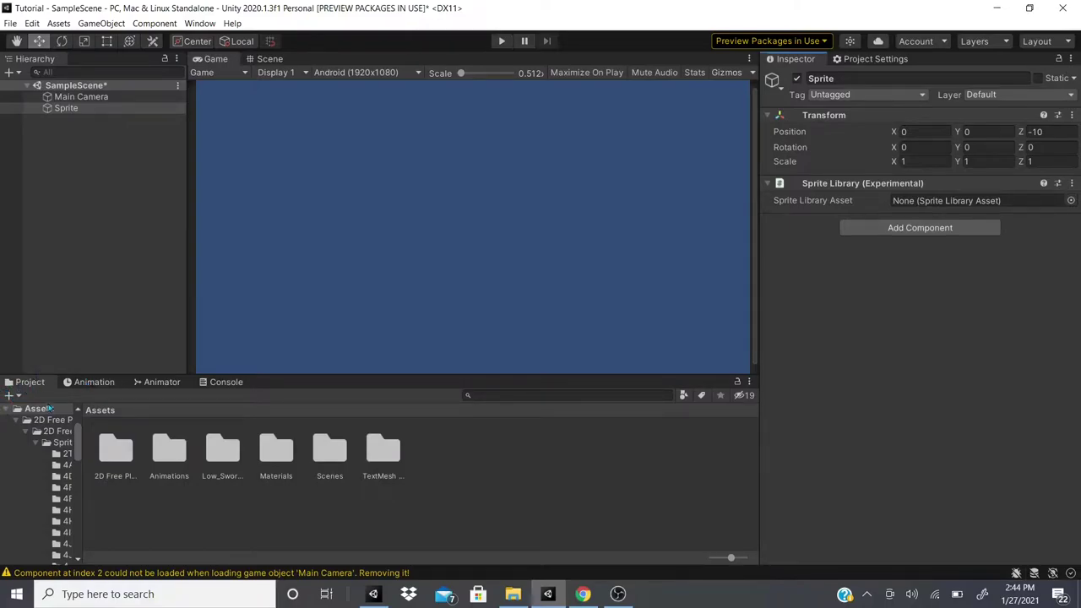
- Create a Sprite Library Asset (Experimental) in Assets and name it CharactersSpriteLibrary
right_click(539, 463)
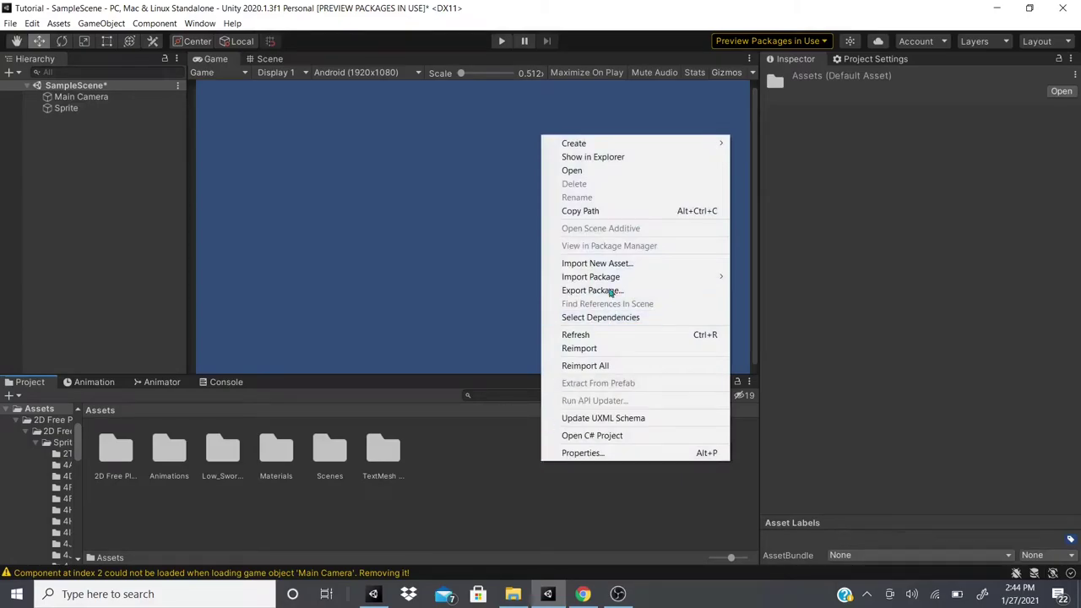
mouse_move(648, 143)
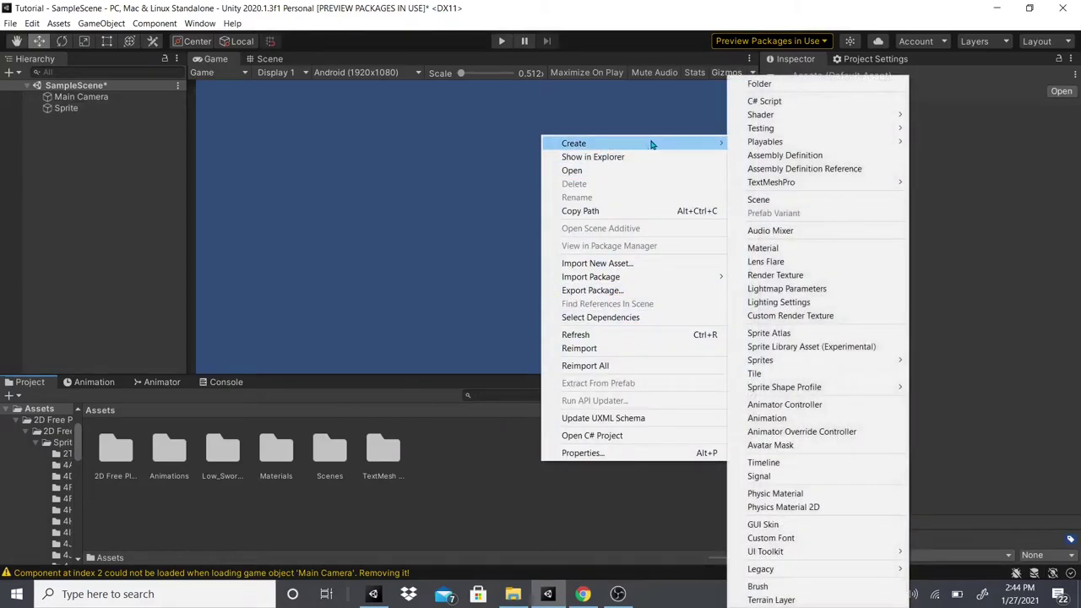
click(838, 347)
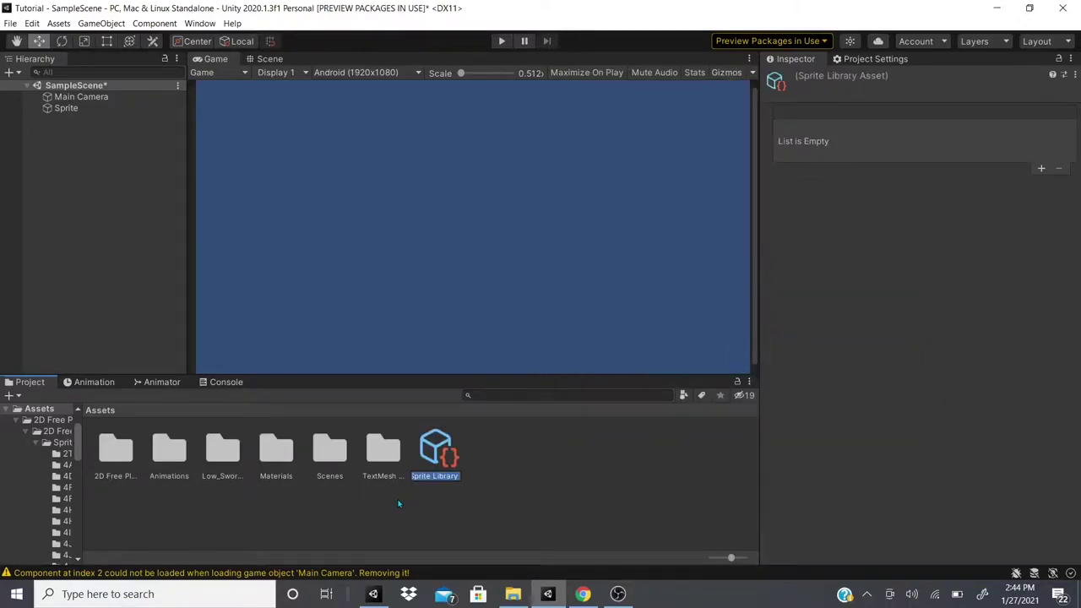
text(Sprite)
key(BackSpace)
text(L)
key(BackSpace)
key(BackSpace)
key(BackSpace)
key(BackSpace)
key(BackSpace)
key(BackSpace)
key(BackSpace)
text(CharactersSpriteL)
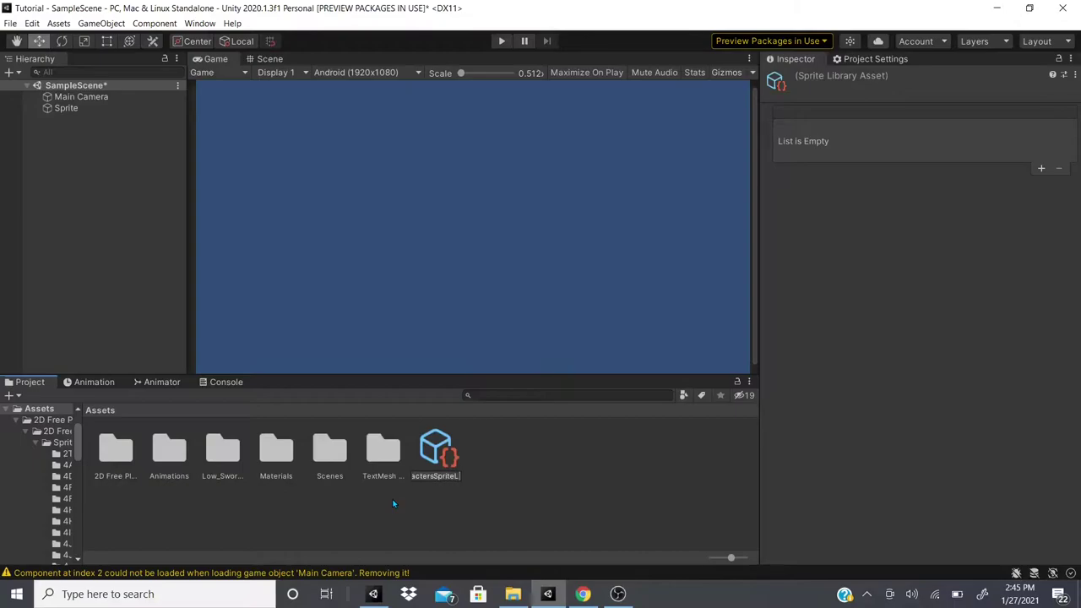
text(ibrary)
key(Return)
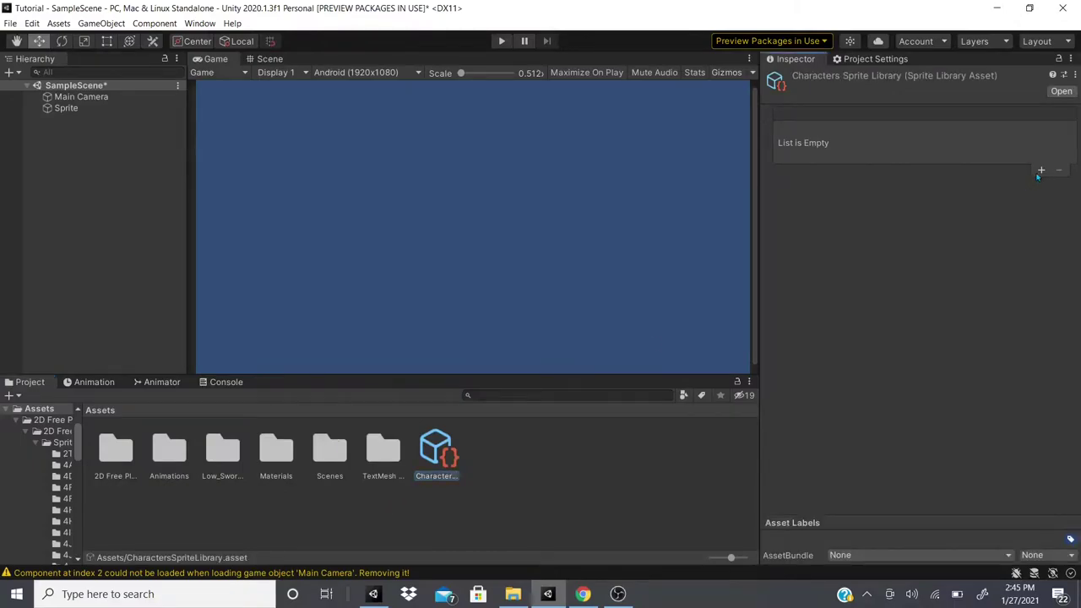
- Add three categories named NormalCharactersOrNPCs, SuperHeros and Animals to the library
click(1039, 168)
click(1037, 183)
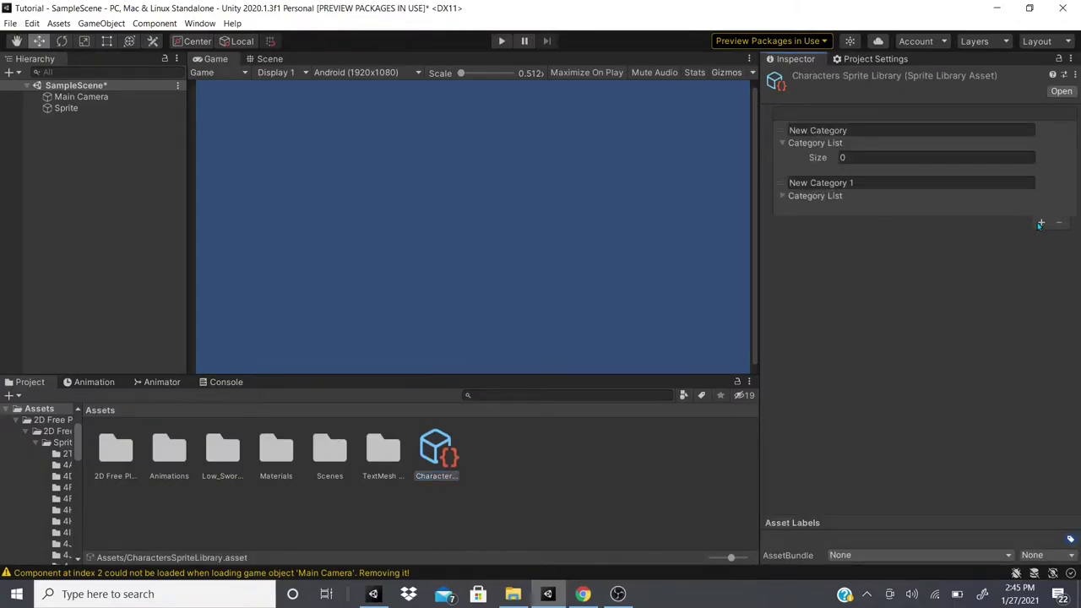
click(1038, 222)
click(783, 224)
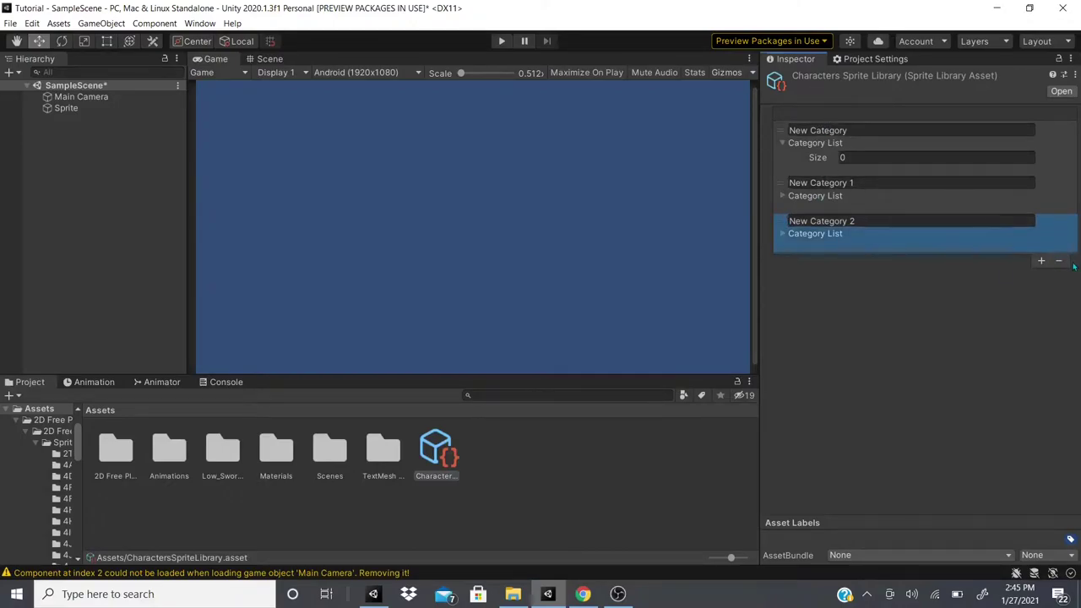
click(855, 130)
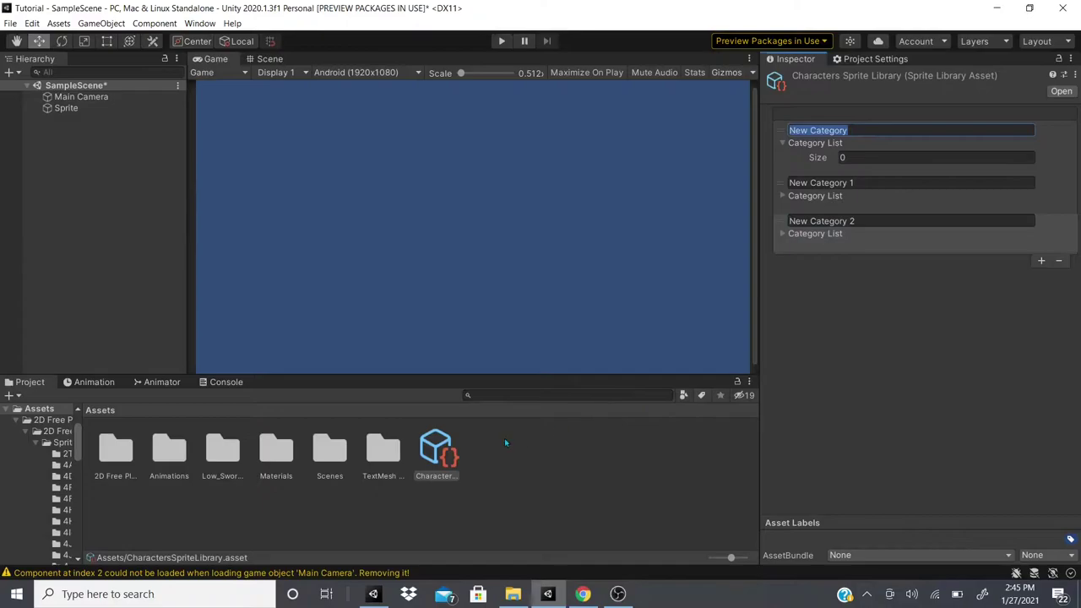
text(NormalCharacters(OrNPCs)
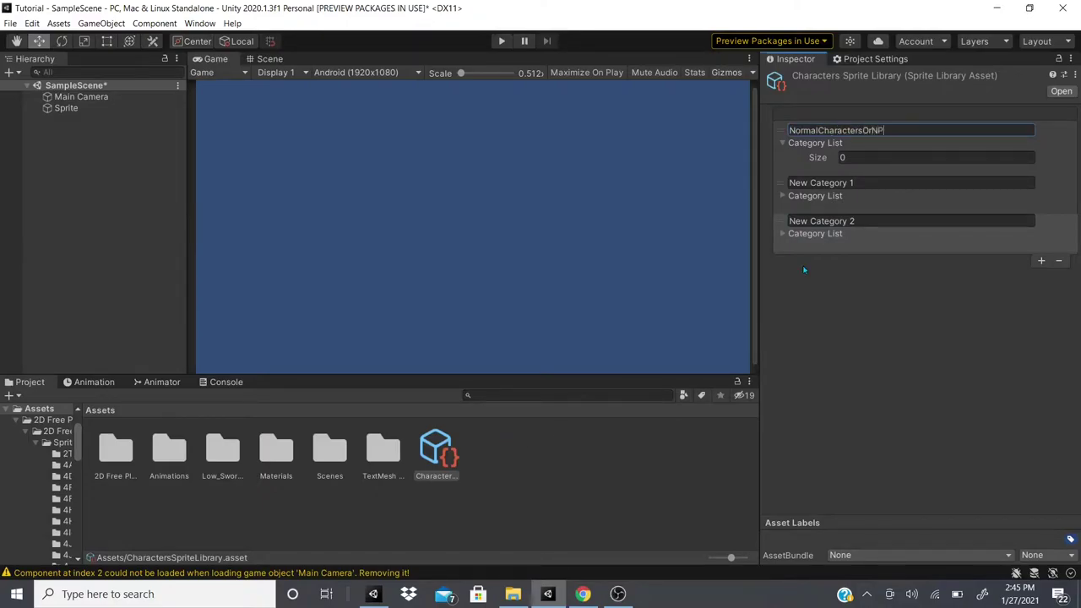
click(832, 182)
text(Supe)
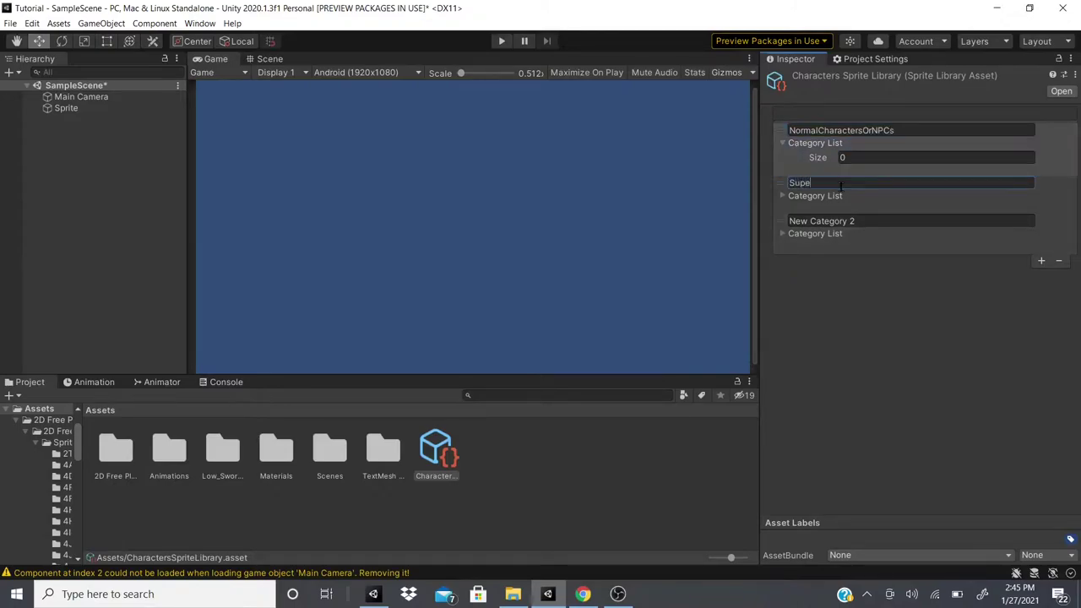
text(rHeros)
click(851, 219)
key(BackSpace)
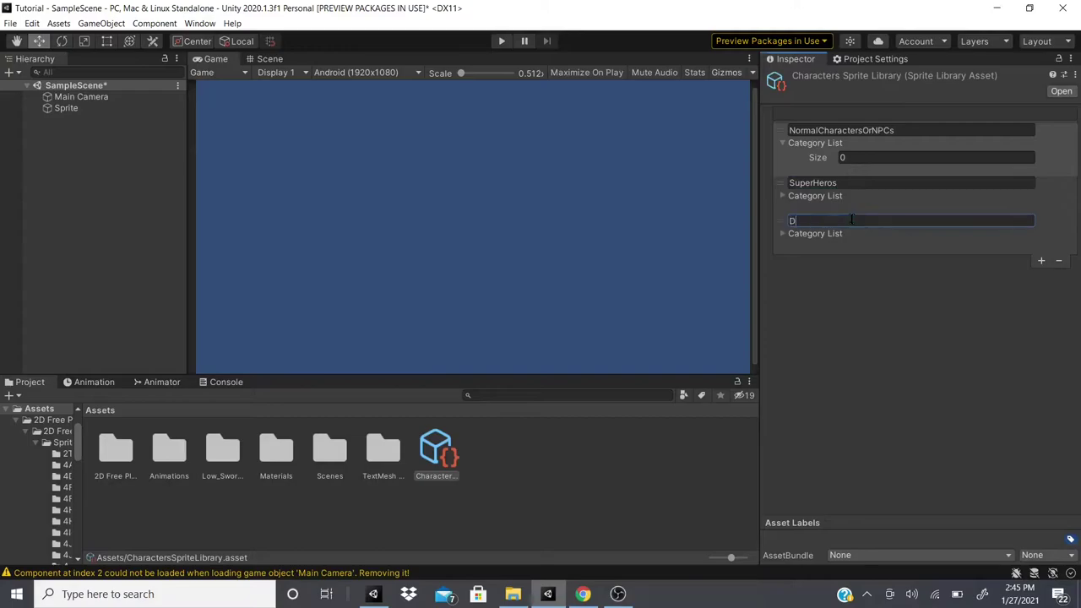
text(Animals)
- Collapse the other category lists and expand Animals to edit its Size
click(781, 196)
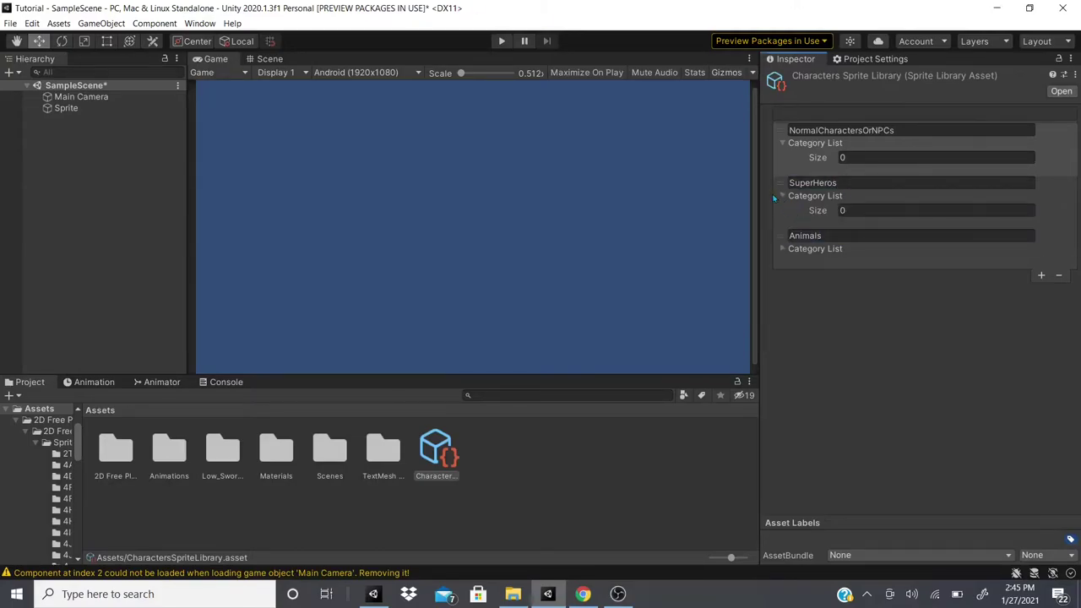
click(781, 196)
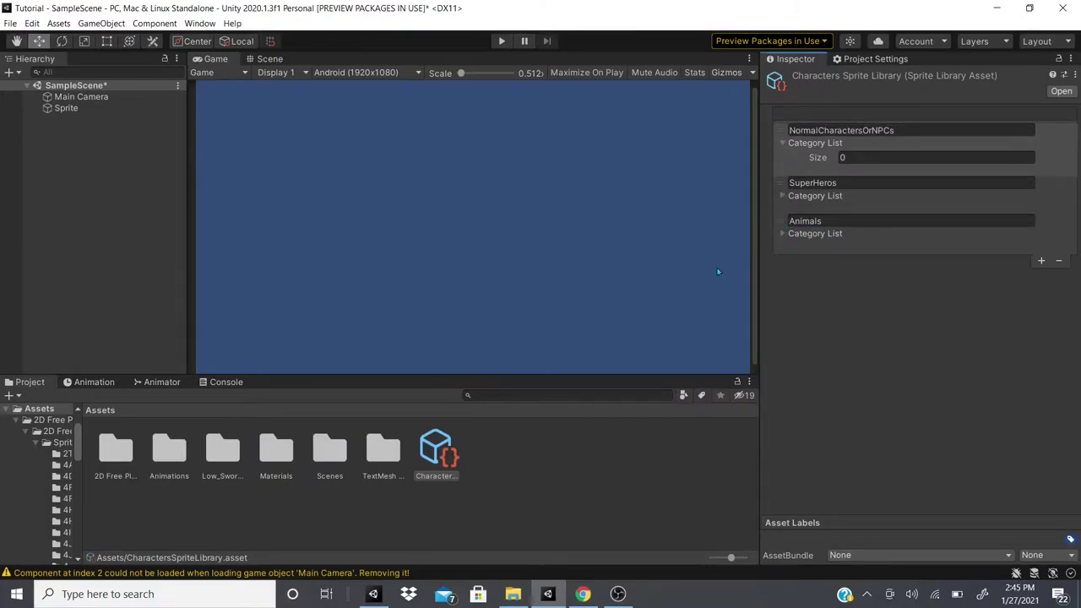
click(781, 142)
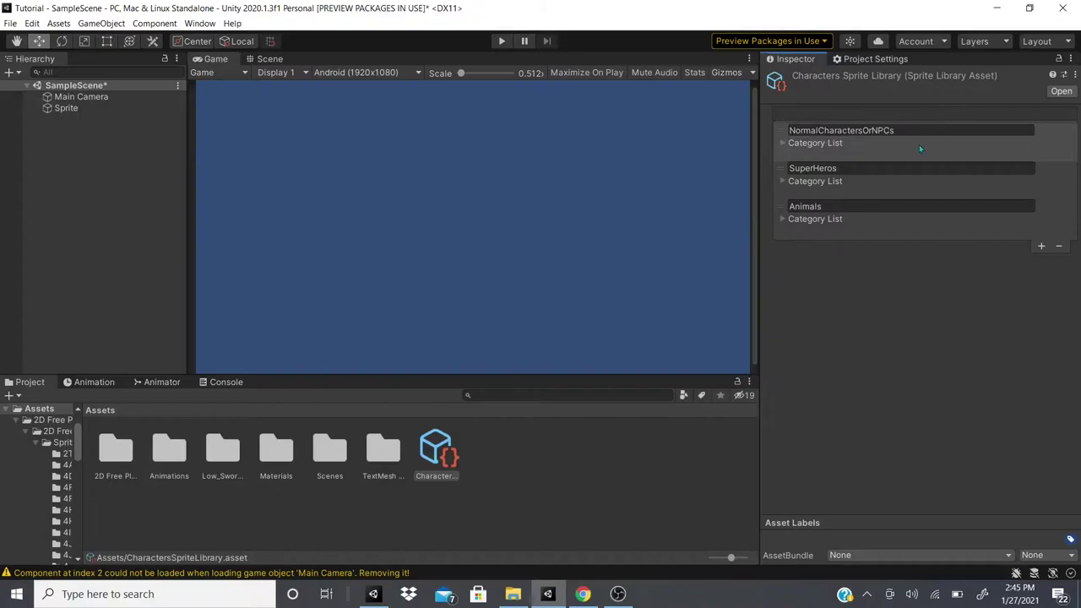
click(782, 219)
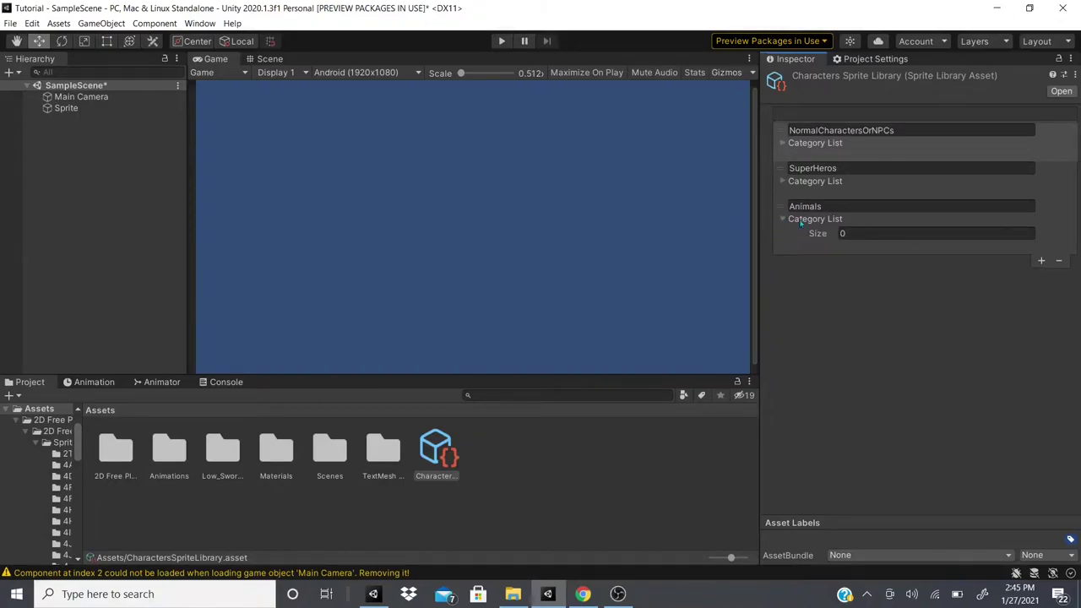
click(847, 233)
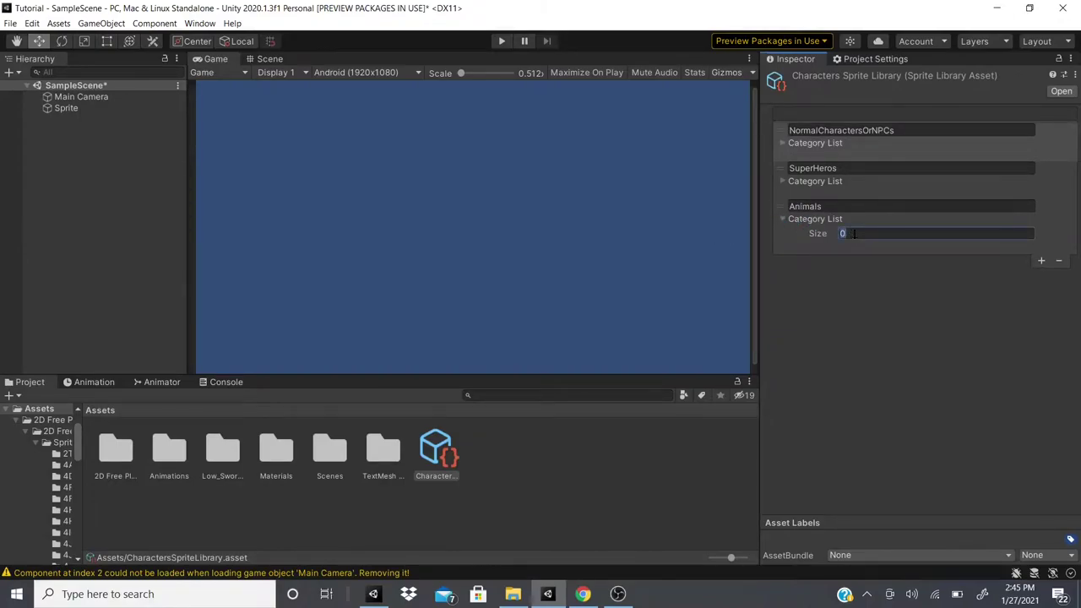
- Set the Animals category Size to 2 with labels Wolf1 and Wolf2
text(2)
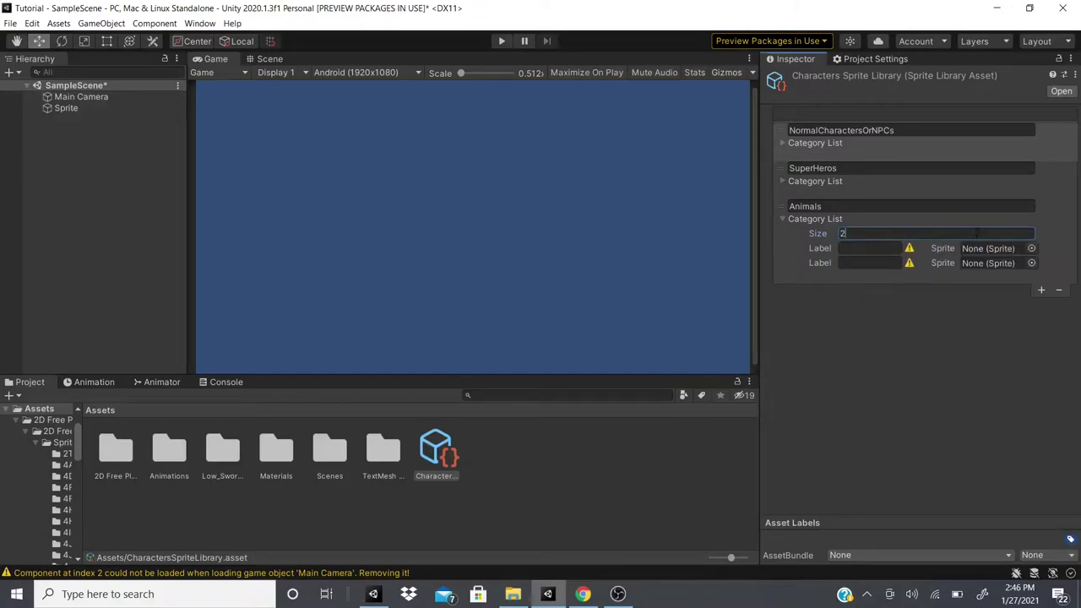
key(Tab)
text(Chara)
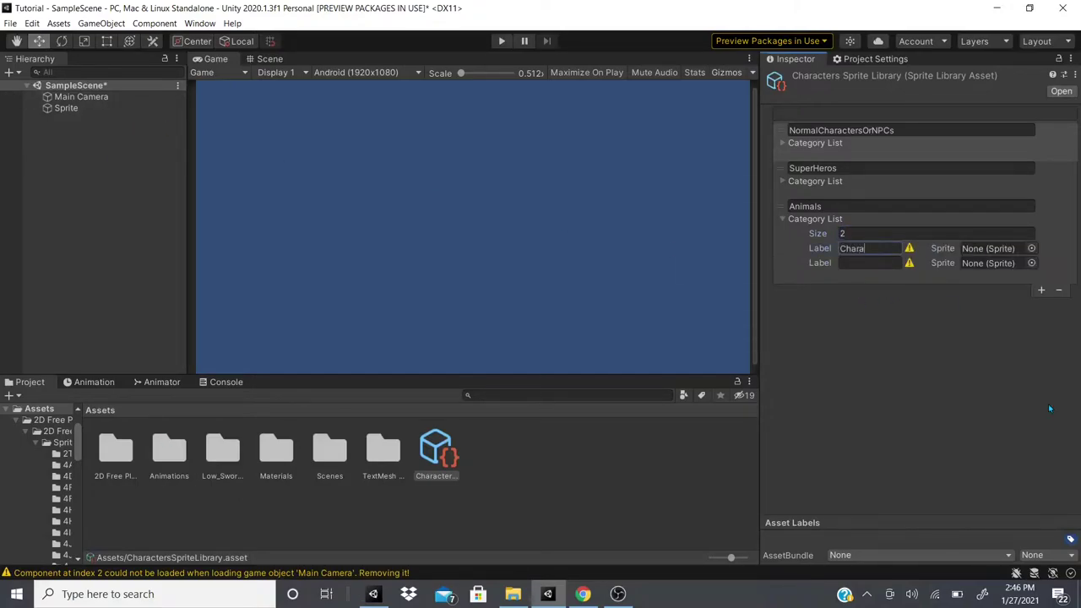
key(BackSpace)
key(BackSpace)
key(BackSpace)
text(Wolf1)
click(870, 263)
text(Wolf2)
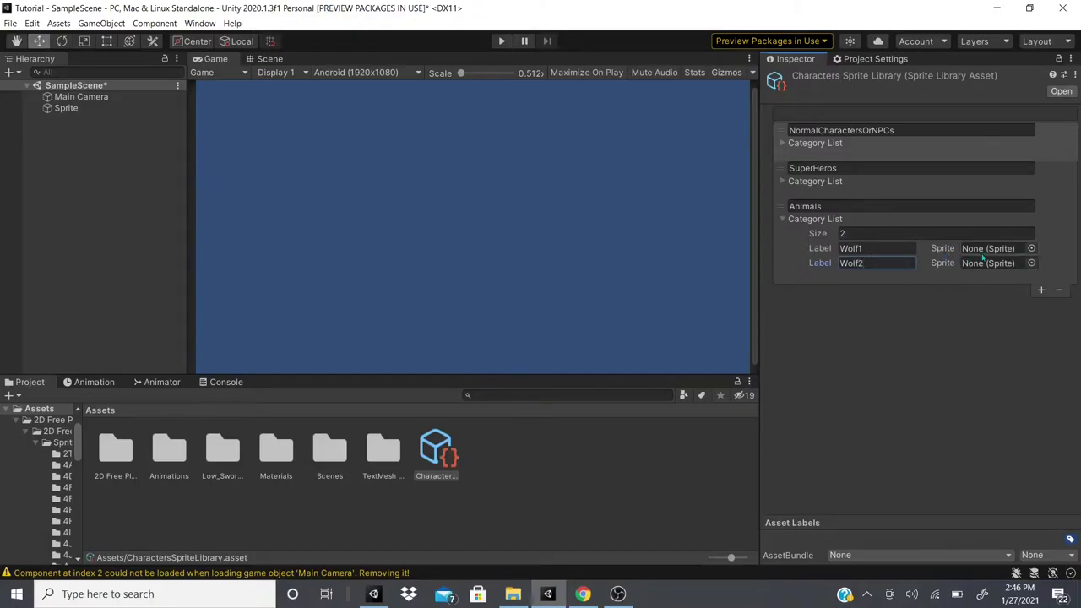
- Assign sprite Wolf-2To4_0 to Wolf1 and Wolf-2To4_3 to Wolf2
click(1030, 248)
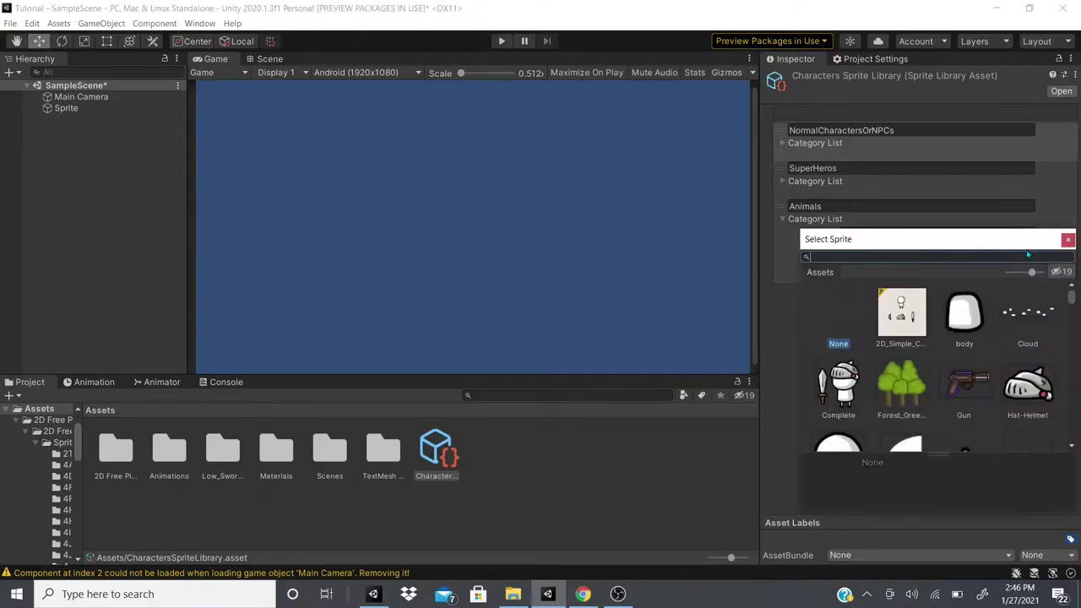
text(wolf)
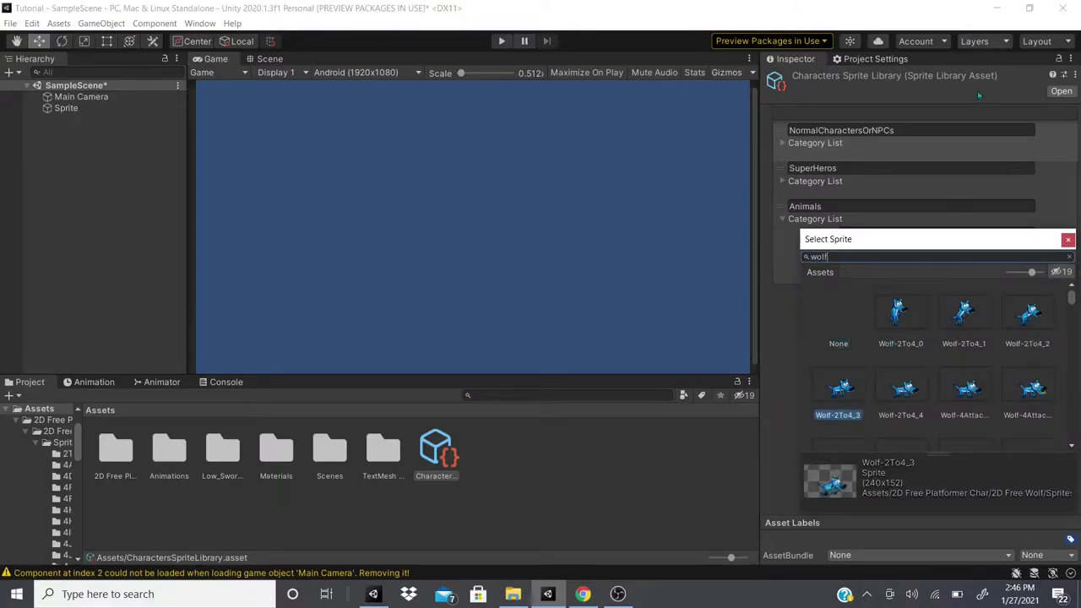
double_click(900, 311)
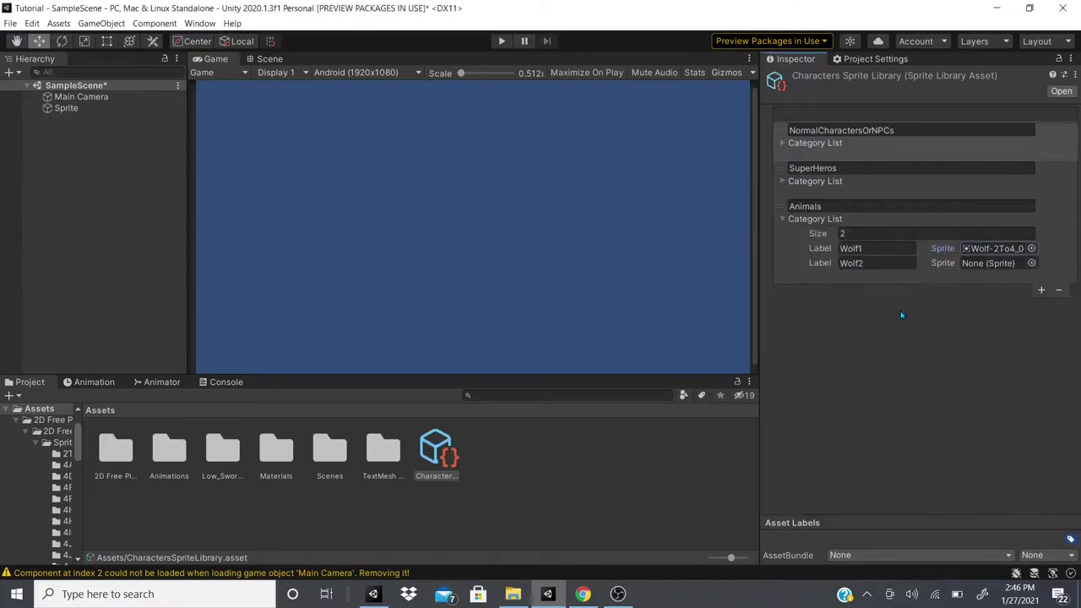
click(1031, 262)
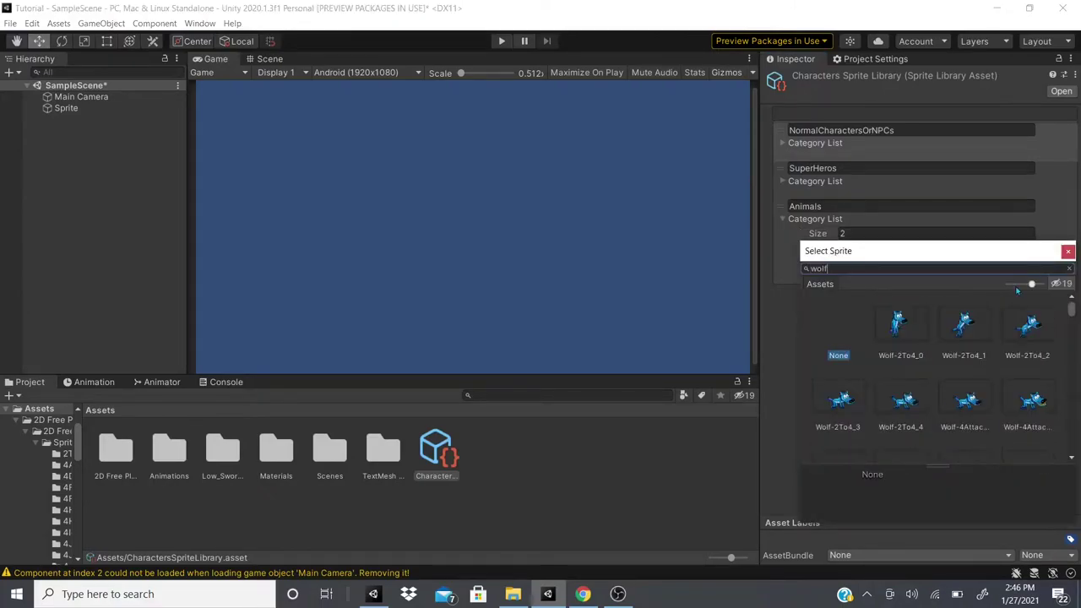
key(Down)
key(Return)
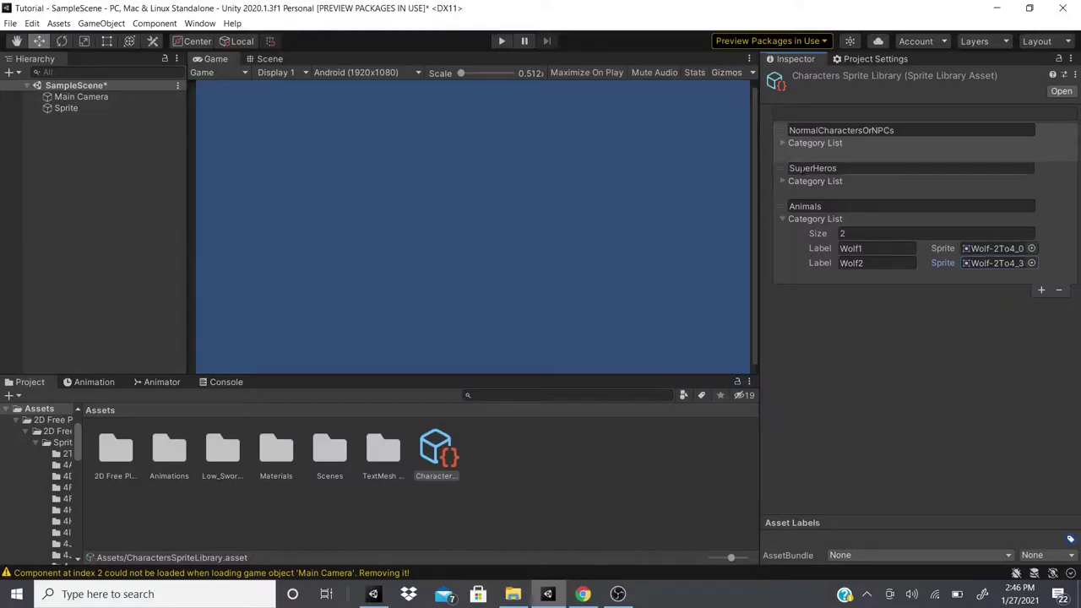
- Assign CharactersSpriteLibrary to Sprite's Sprite Library and add a Sprite Resolver component
click(84, 109)
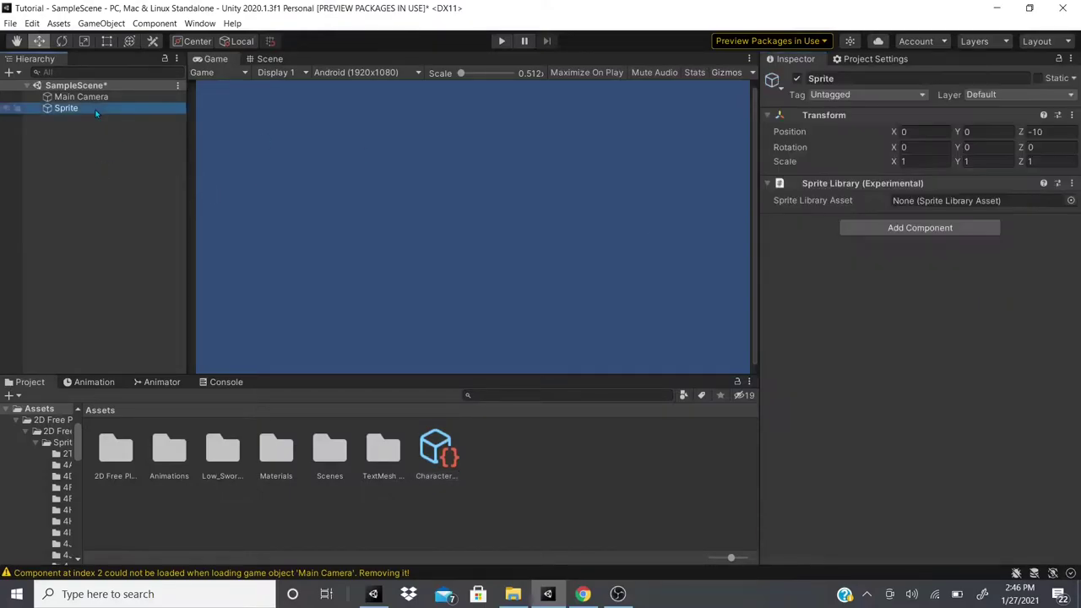
drag(441, 454, 936, 211)
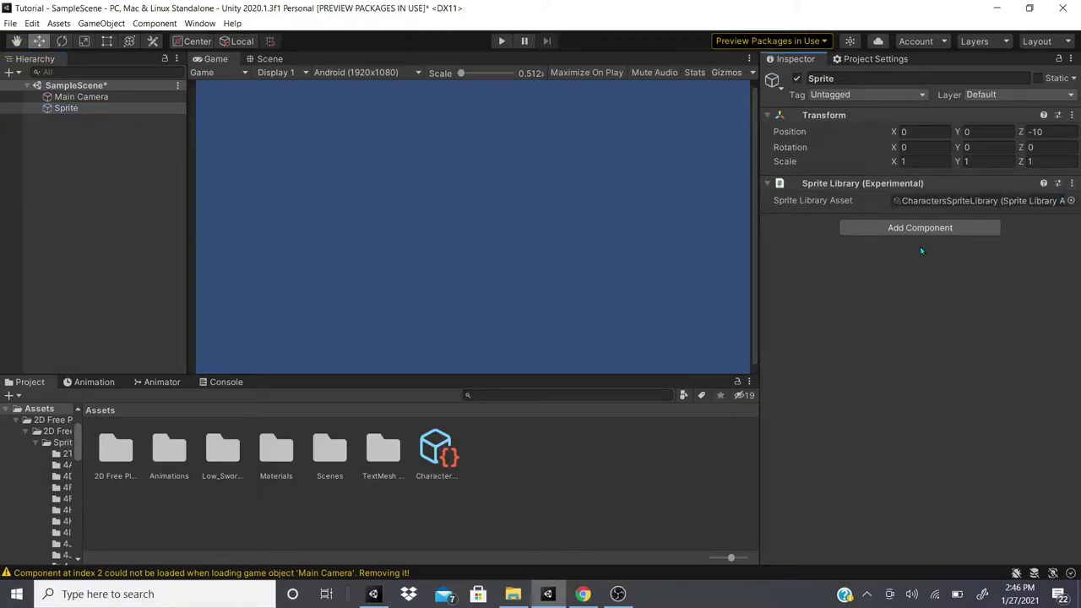
click(869, 227)
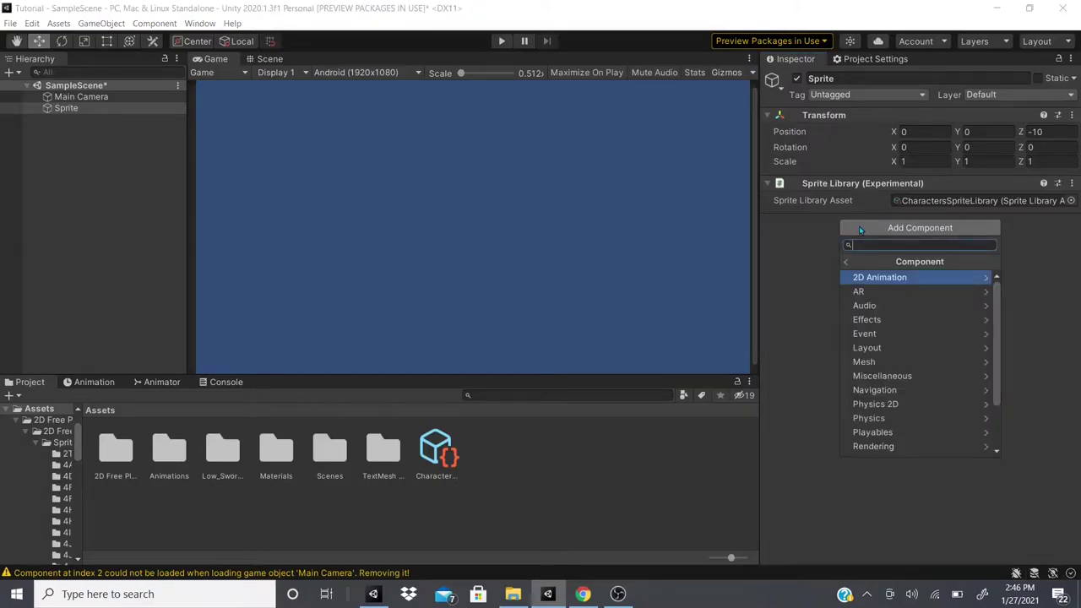
key(Return)
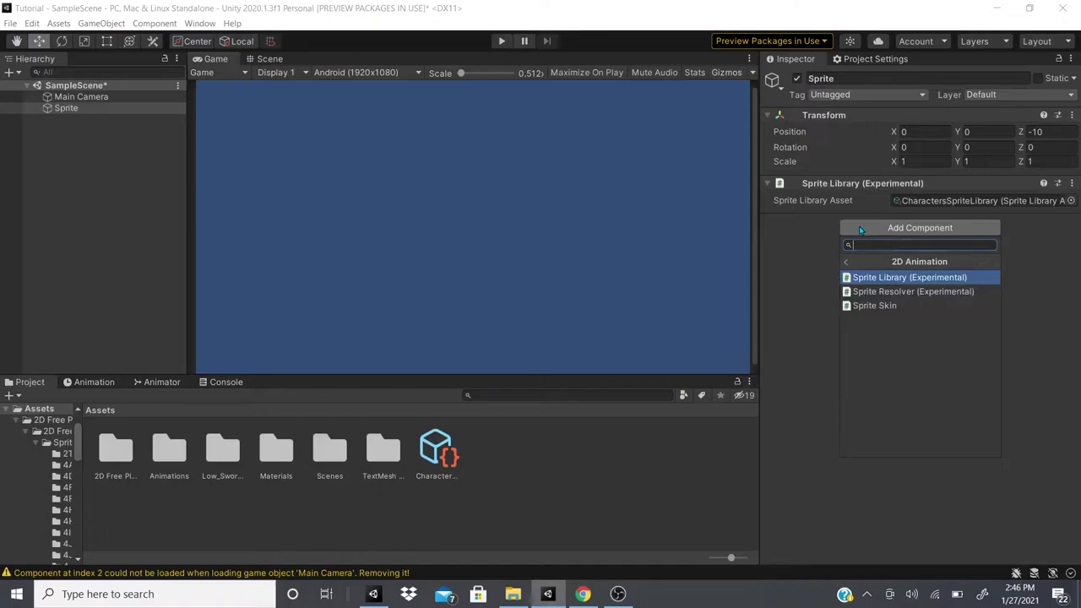
key(Down)
key(Return)
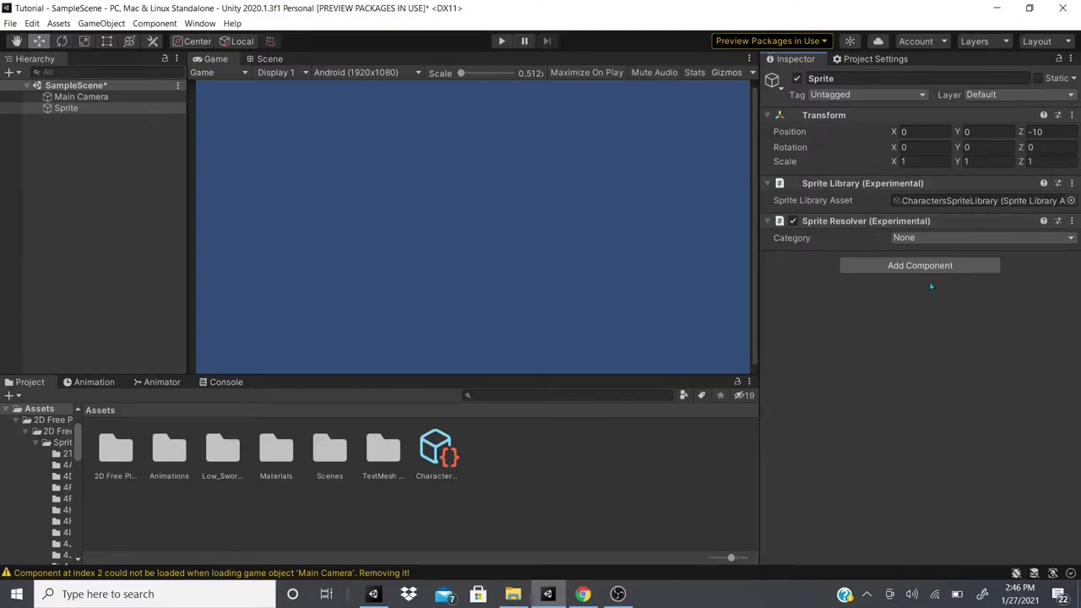
click(428, 460)
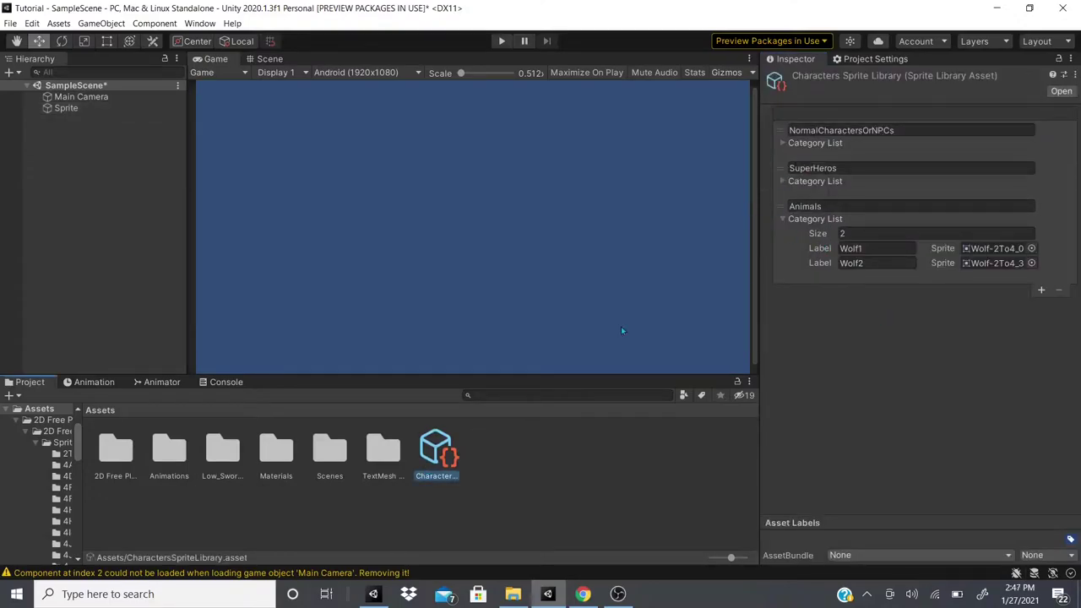
- Give SuperHeros one entry labelled Hero using the Complete knight sprite
click(66, 108)
click(989, 237)
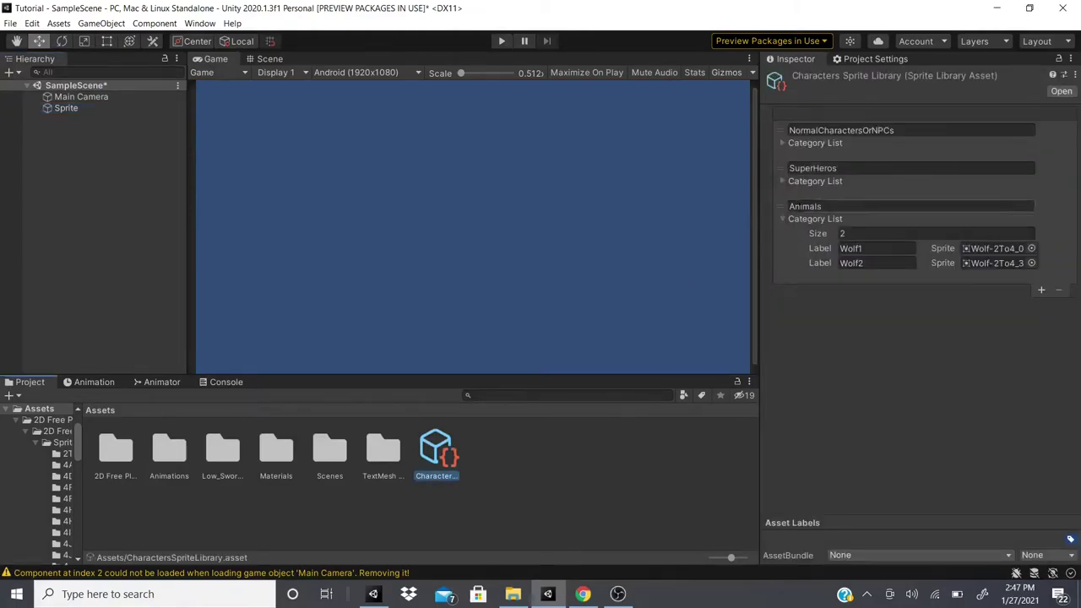
click(782, 184)
click(844, 195)
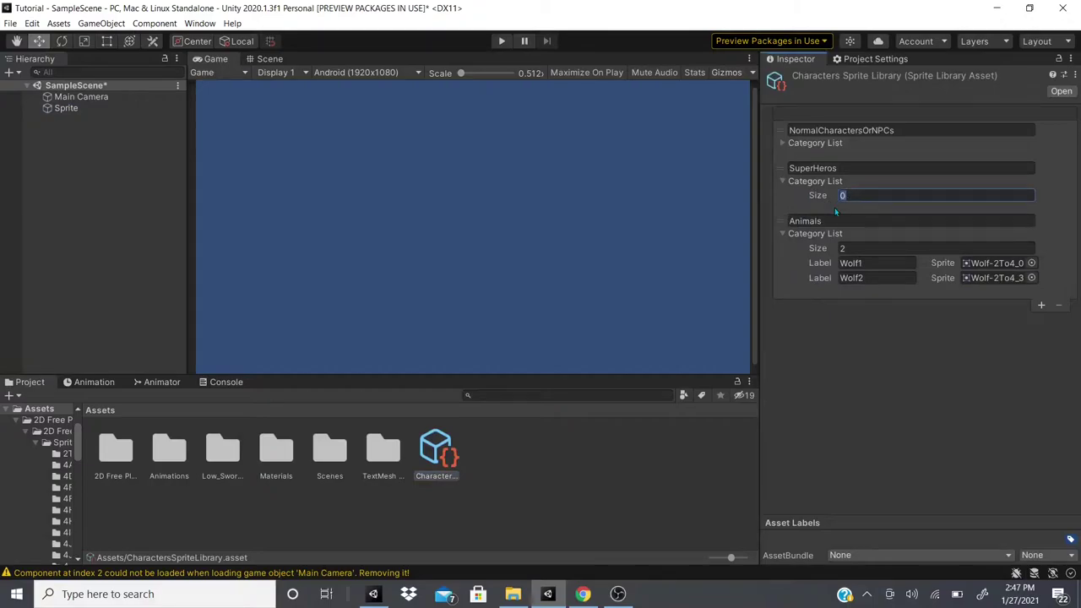
text(1)
key(Return)
click(1031, 210)
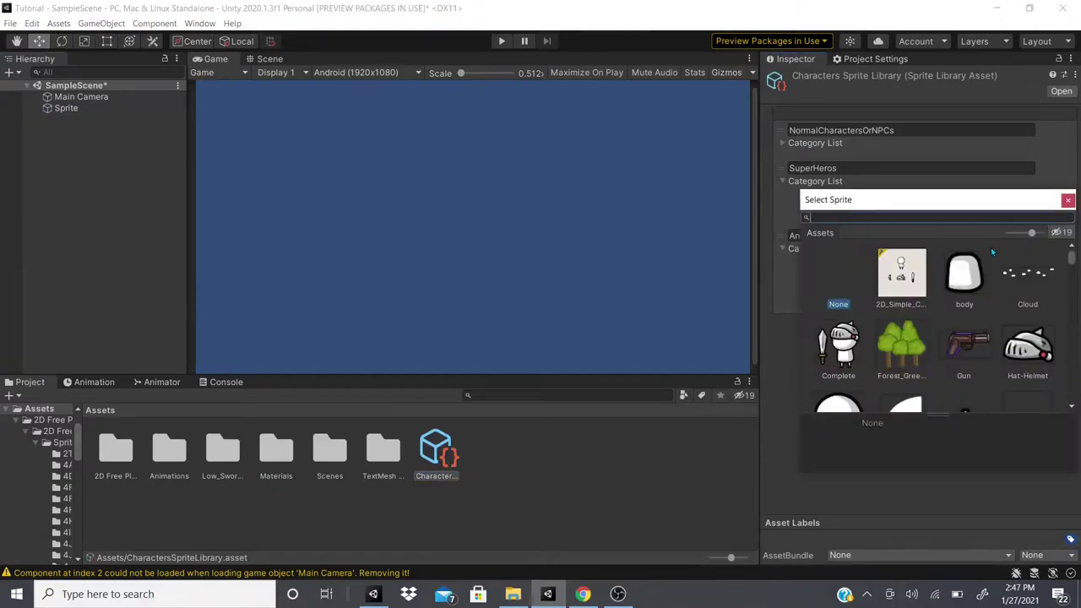
double_click(838, 346)
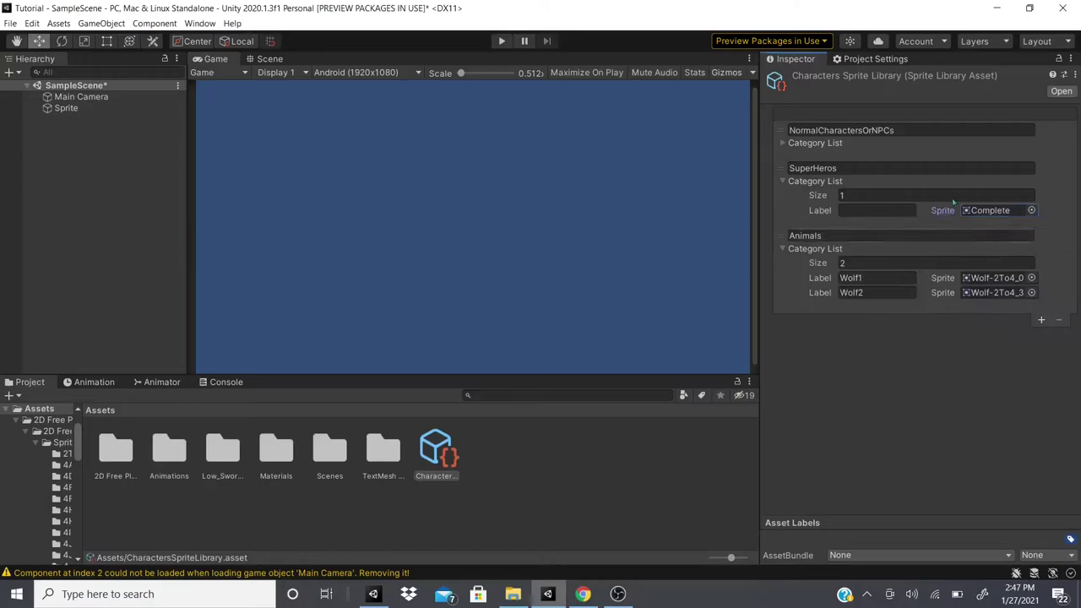
click(900, 210)
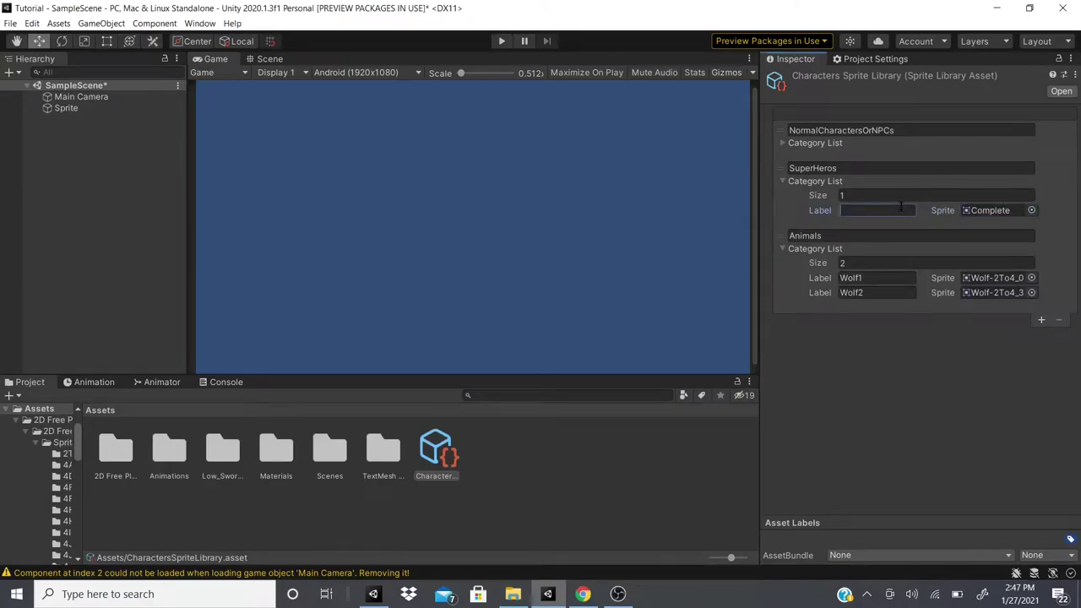
text(Hero)
click(66, 108)
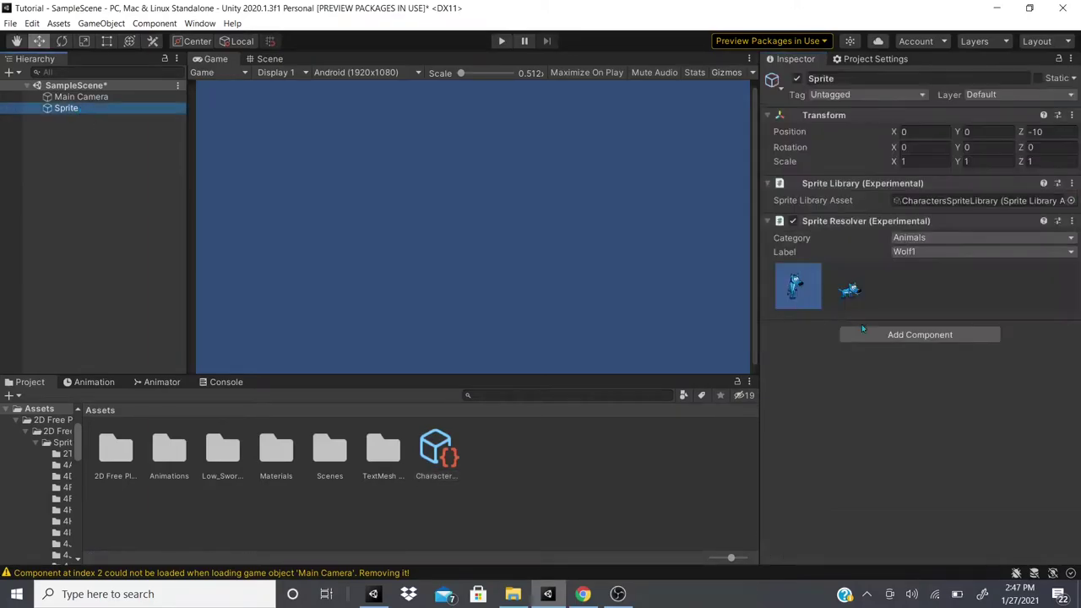
- Switch the resolver category to SuperHeros and back to Animals, then choose label Wolf2
click(916, 238)
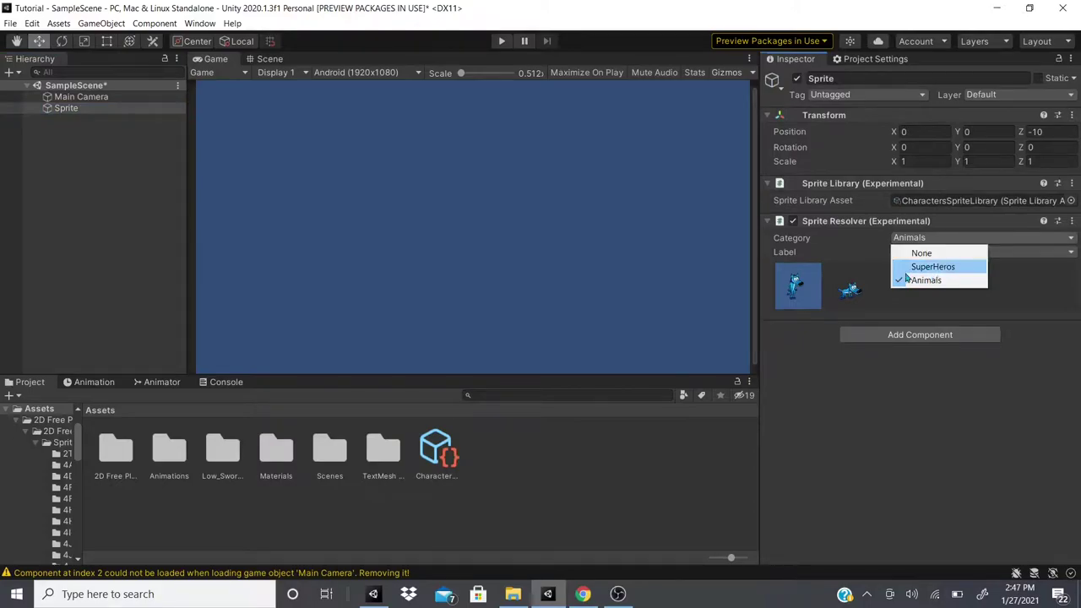
click(925, 269)
click(916, 238)
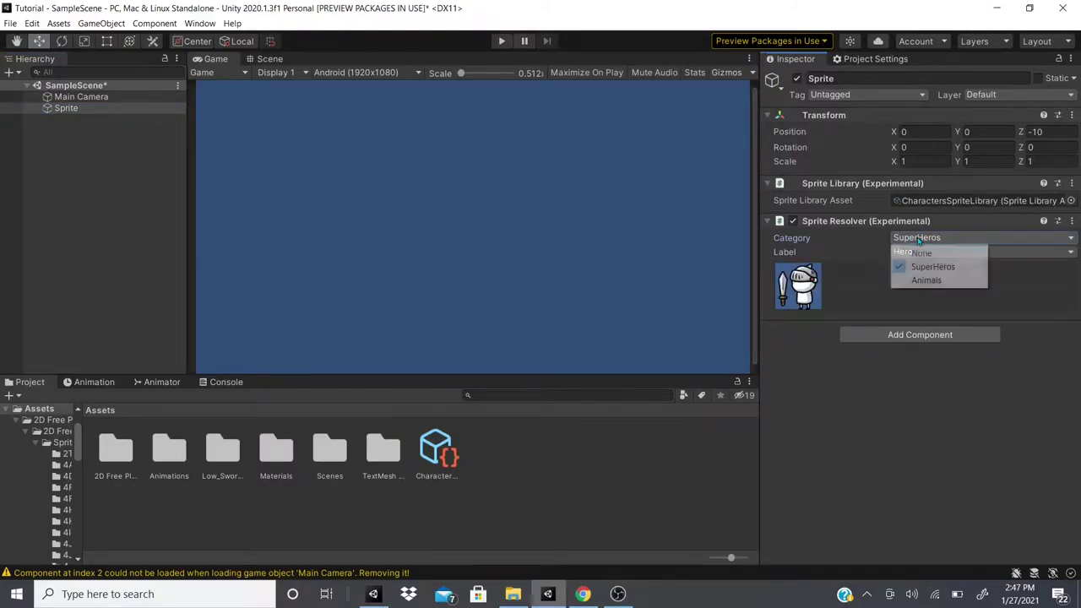
click(913, 280)
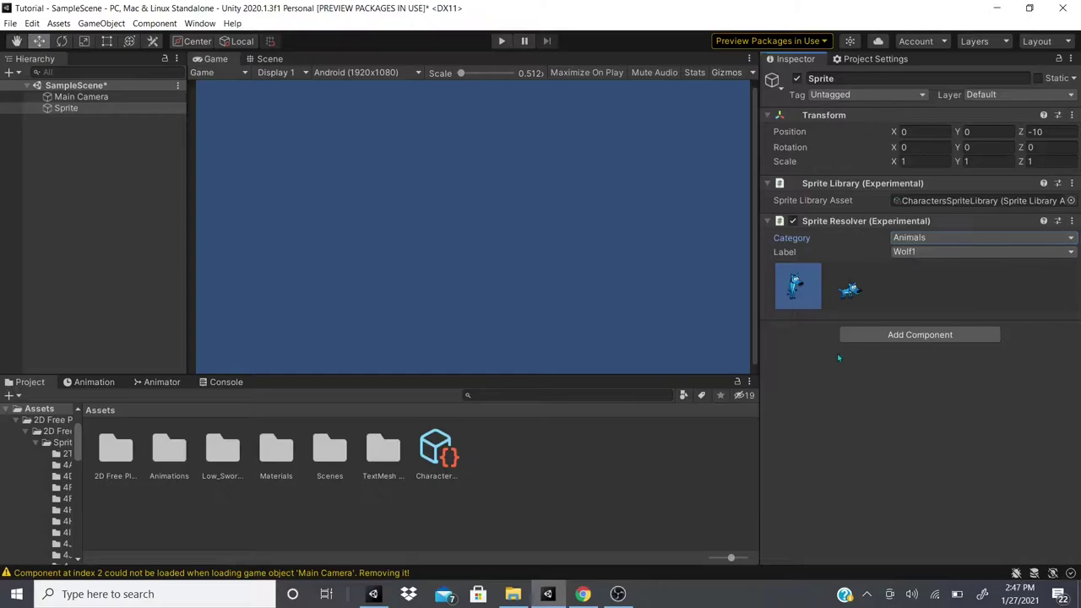
click(848, 285)
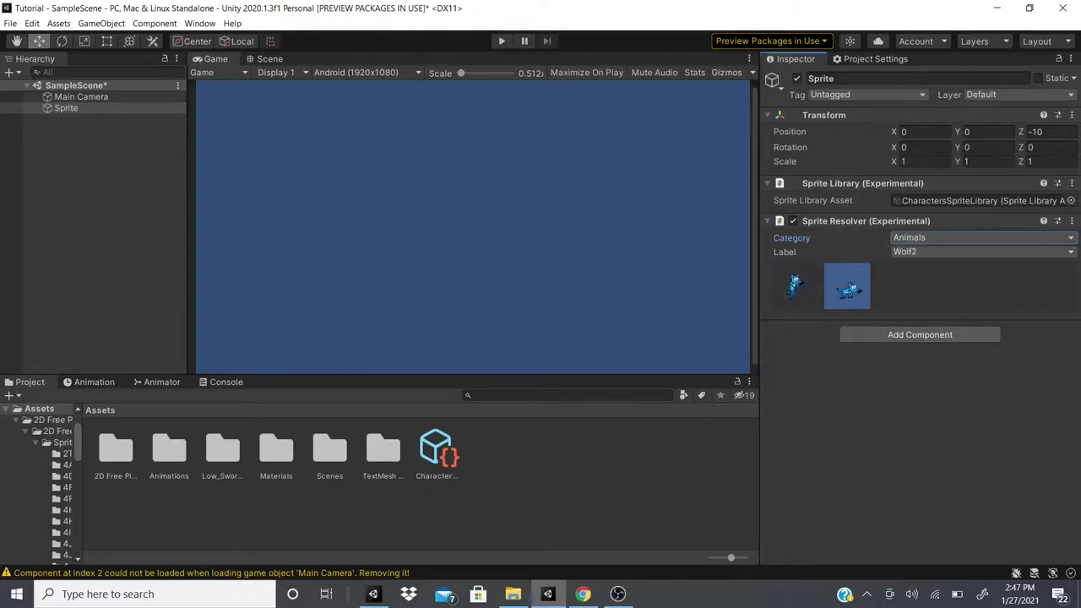
click(797, 285)
click(847, 285)
- Add a Sprite Renderer and assign Wolf-2To4_0 through the resolver's Wolf1 thumbnail
click(919, 334)
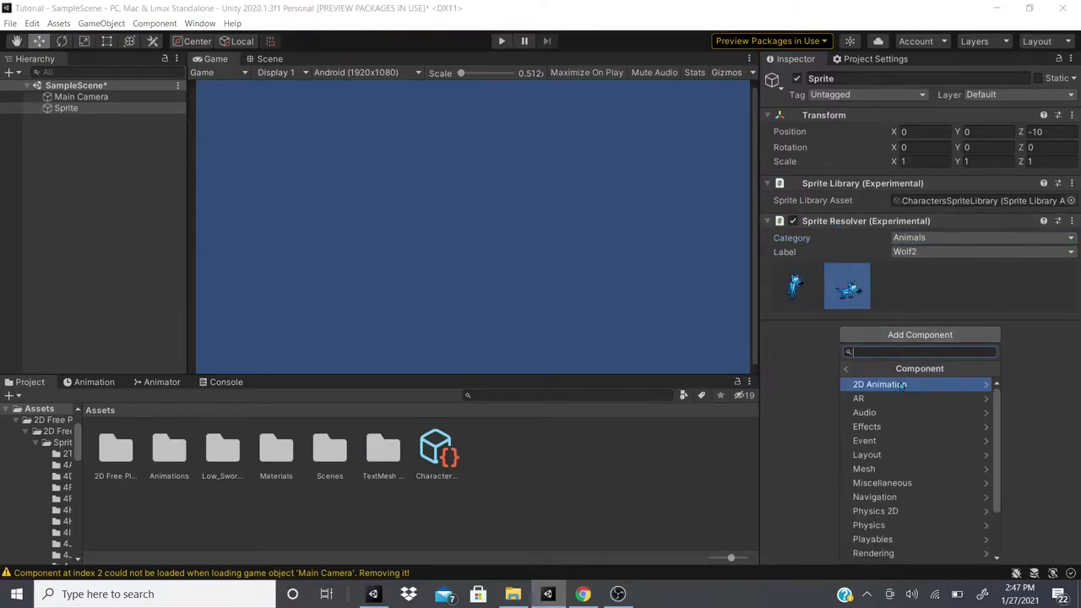
text(sprite)
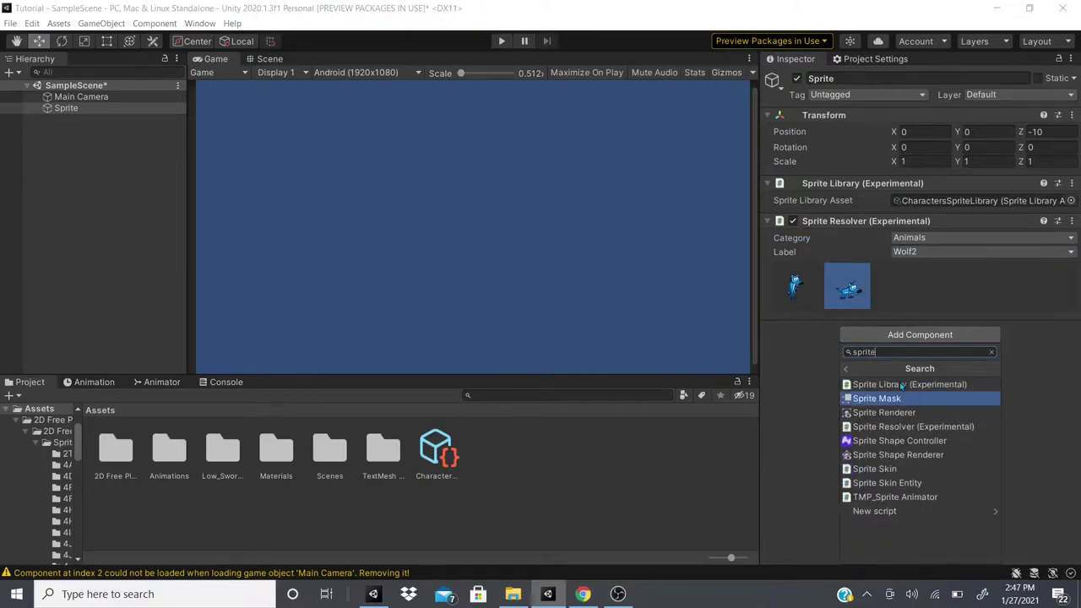
text(ren)
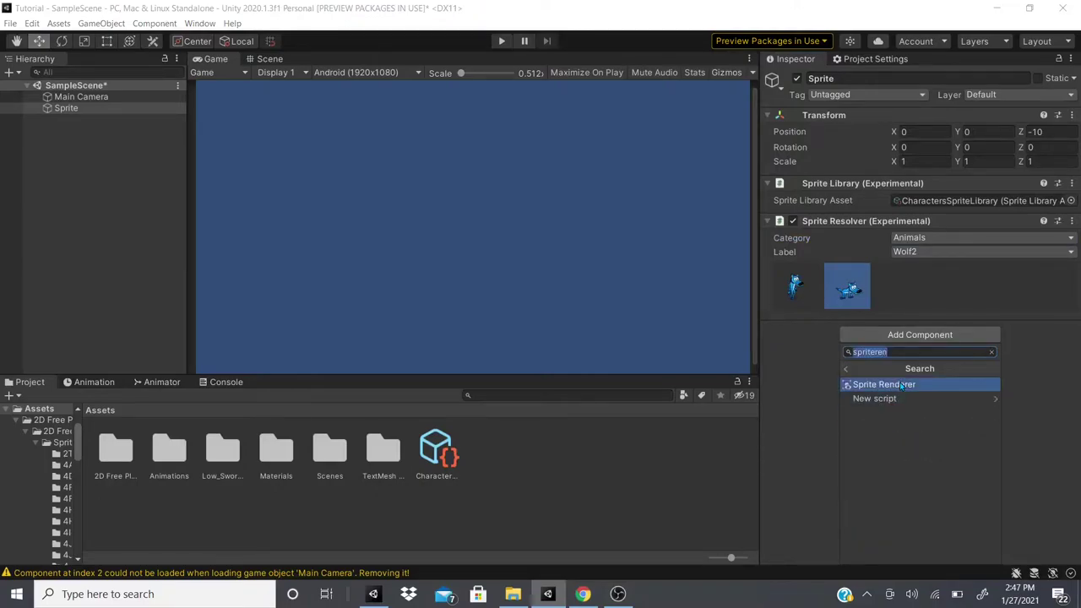
click(900, 384)
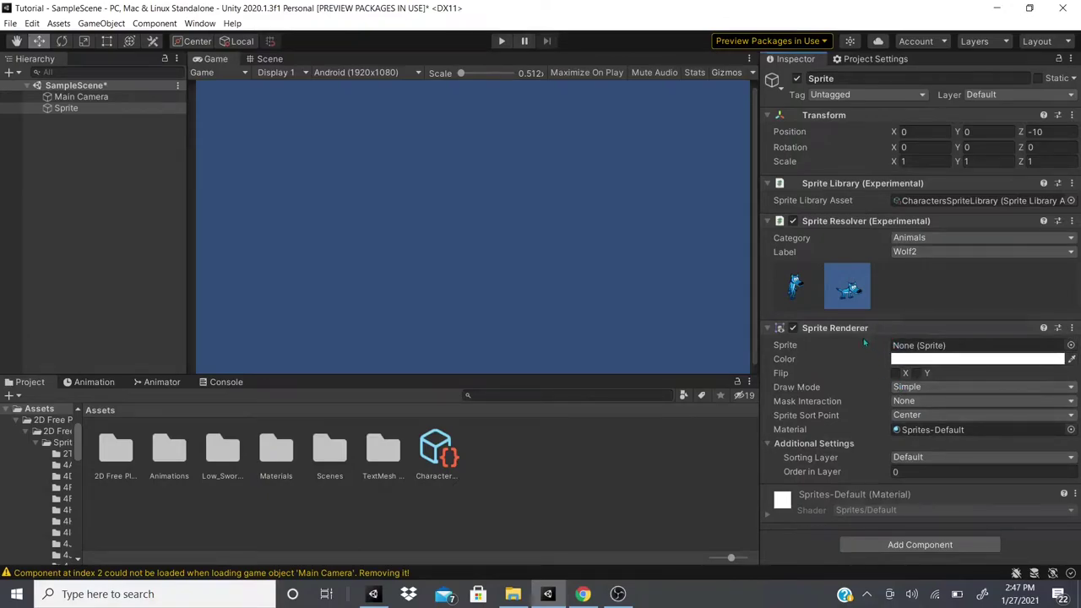
click(796, 285)
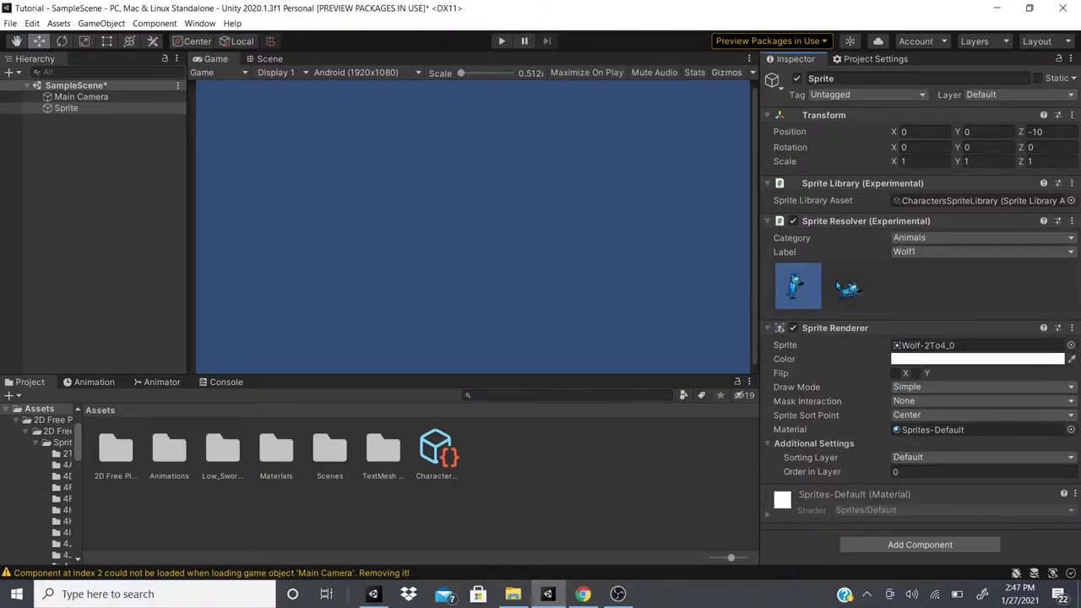
- Select Wolf1 and set the Sprite's Transform Position Z to 0 so the wolf appears in Game view
click(798, 287)
click(270, 58)
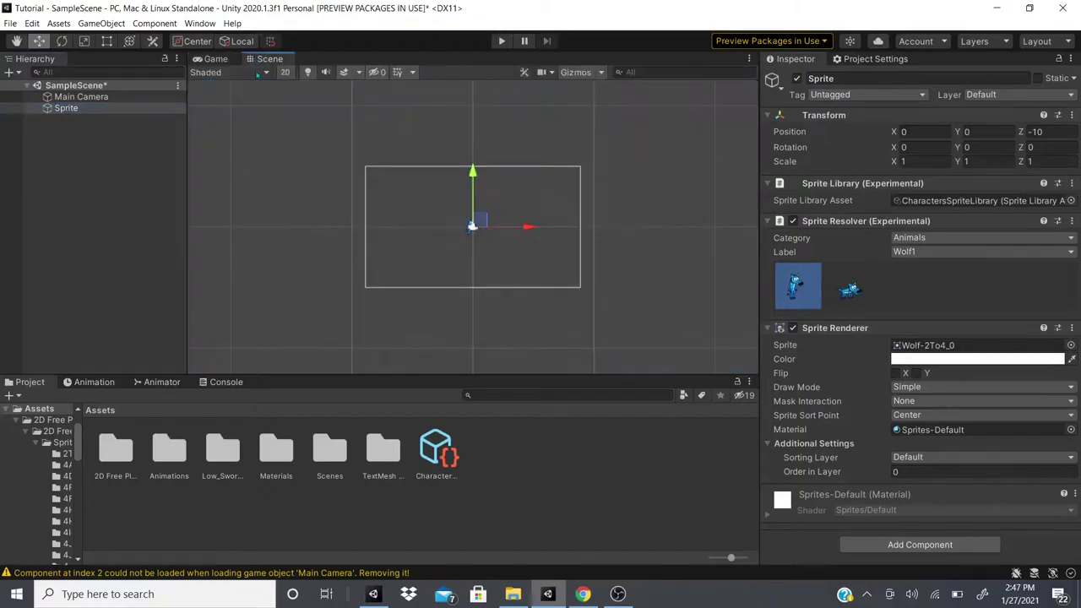
scroll(461, 234, up, 1)
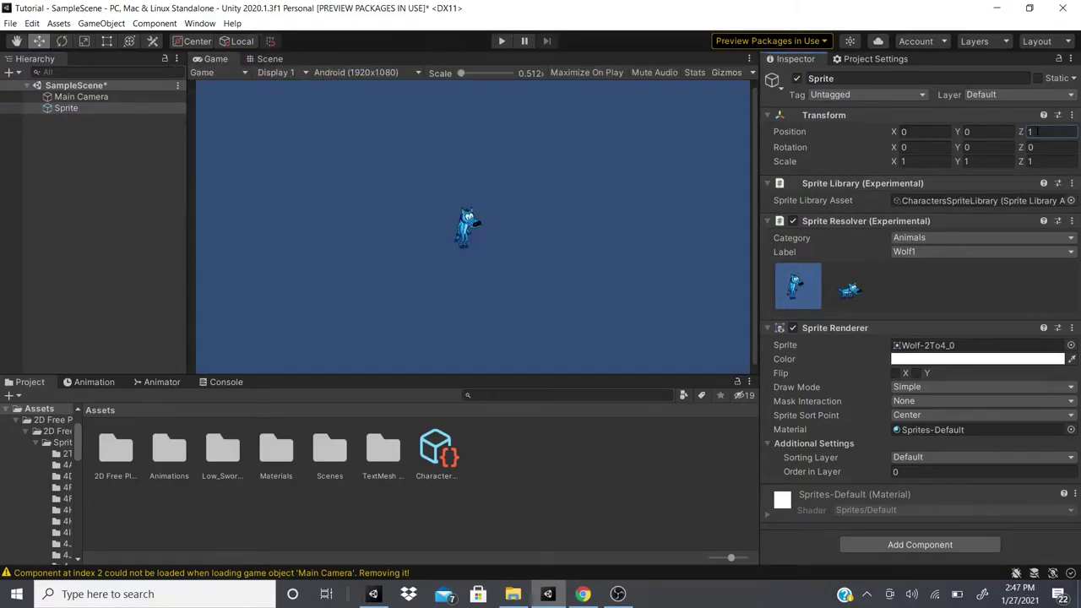
text(-10)
click(549, 315)
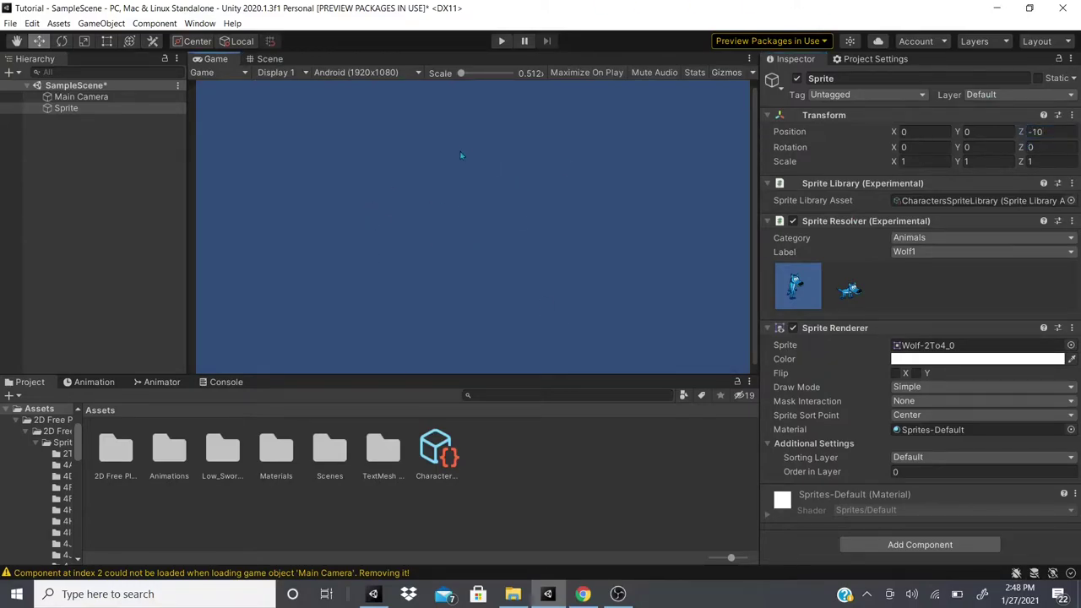
click(1031, 132)
text(0)
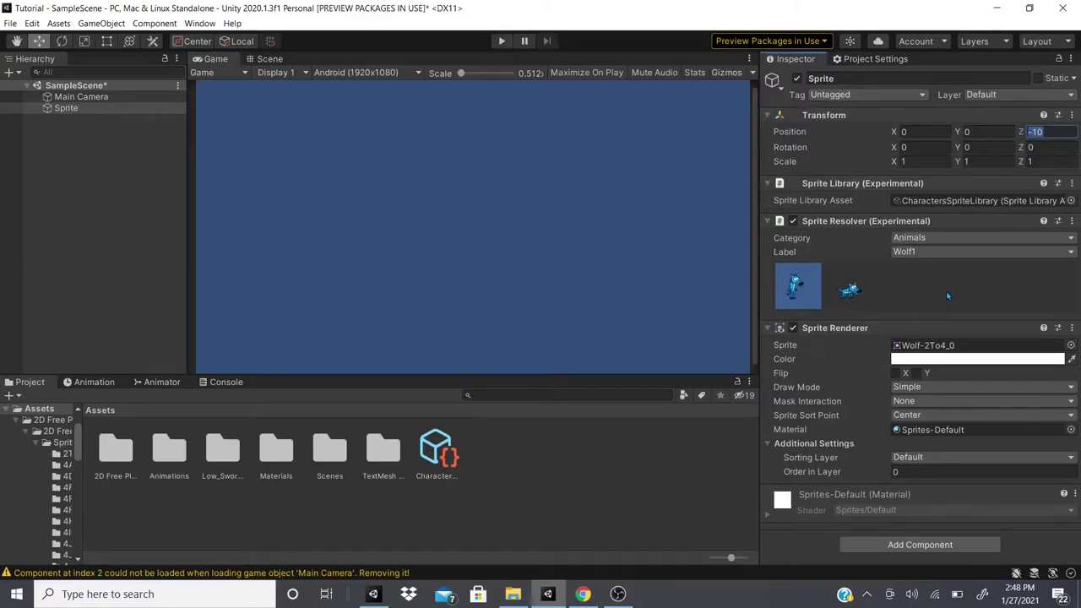
text(0)
double_click(1036, 131)
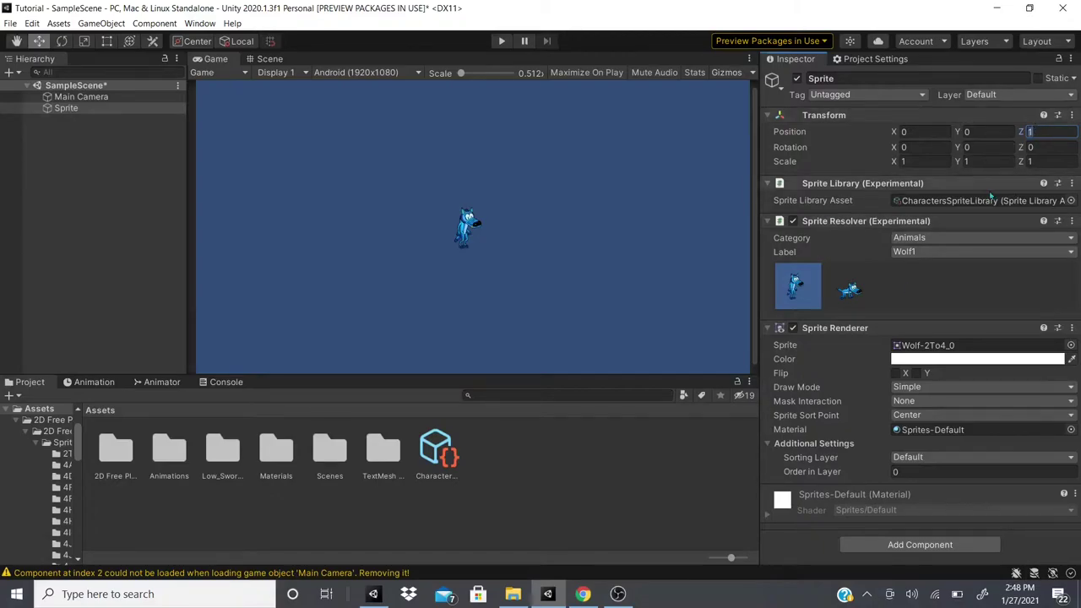
text(0)
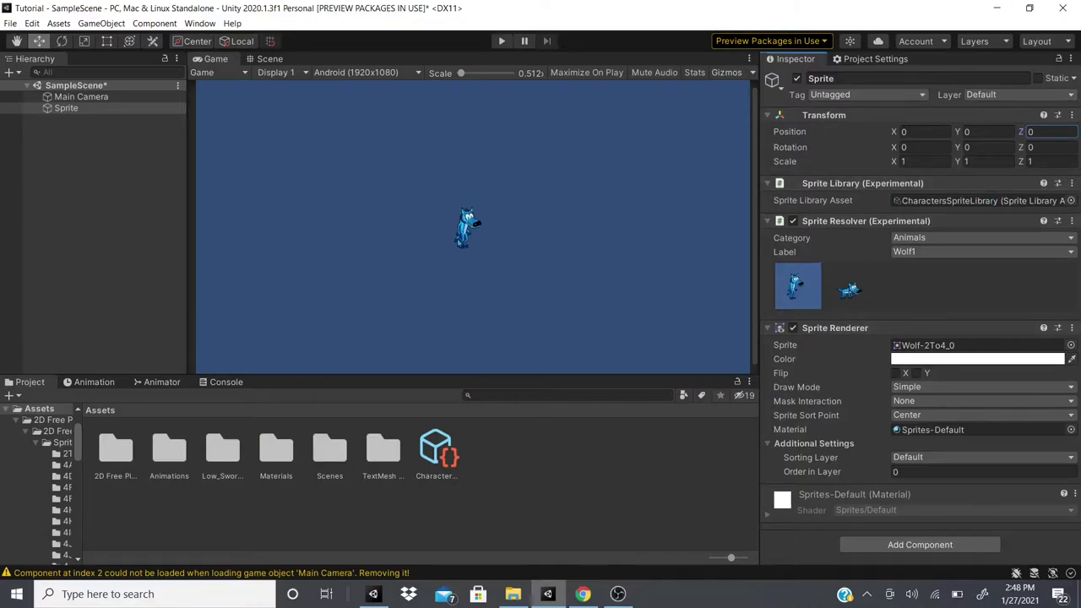
click(846, 299)
click(803, 295)
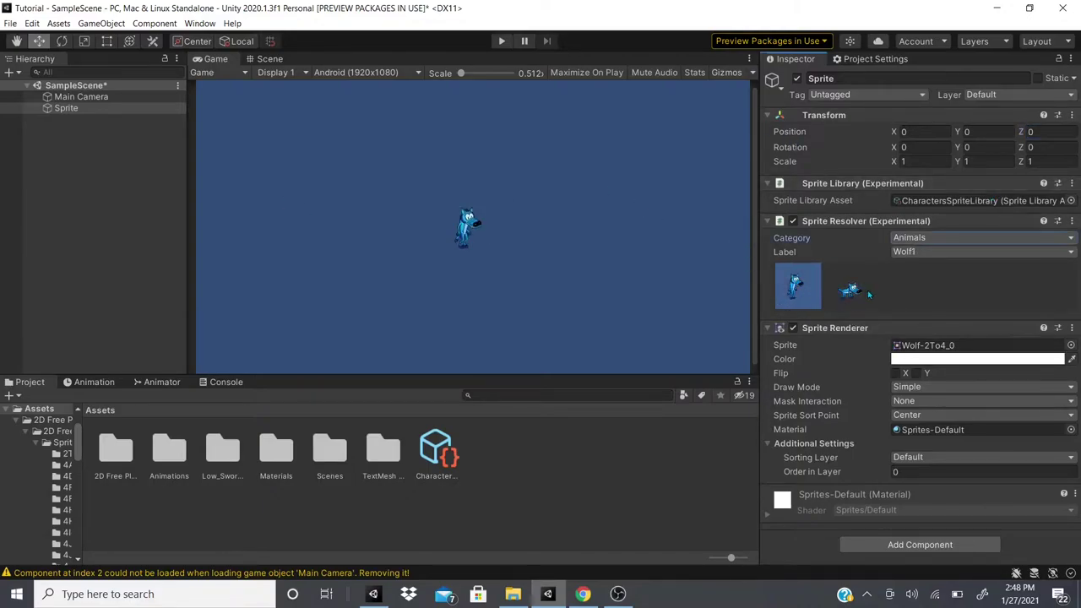
click(863, 299)
click(799, 289)
click(839, 290)
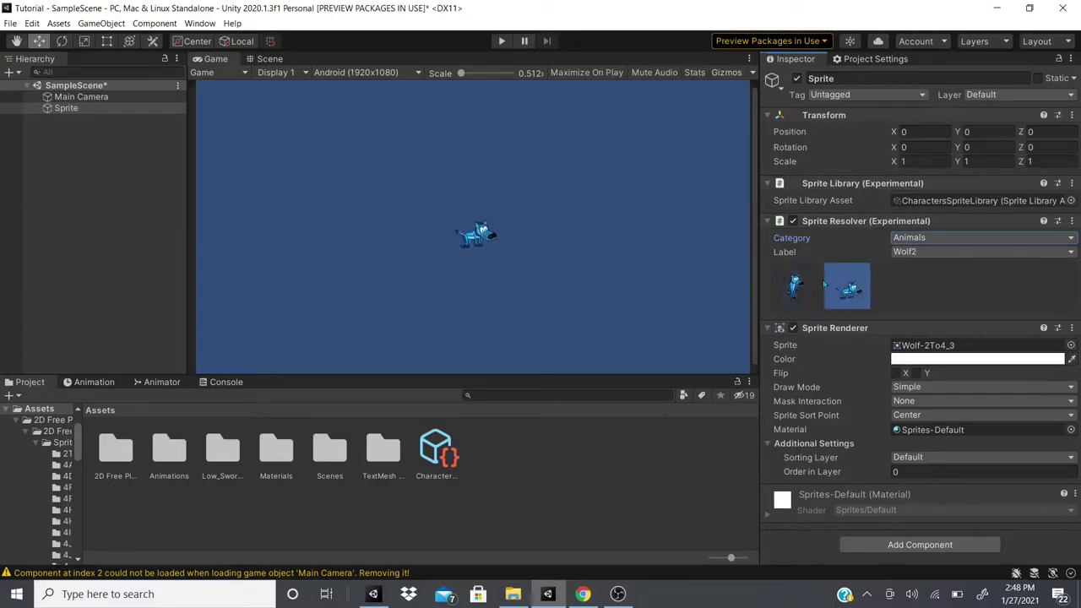
click(804, 281)
click(848, 292)
click(802, 291)
click(854, 296)
click(796, 283)
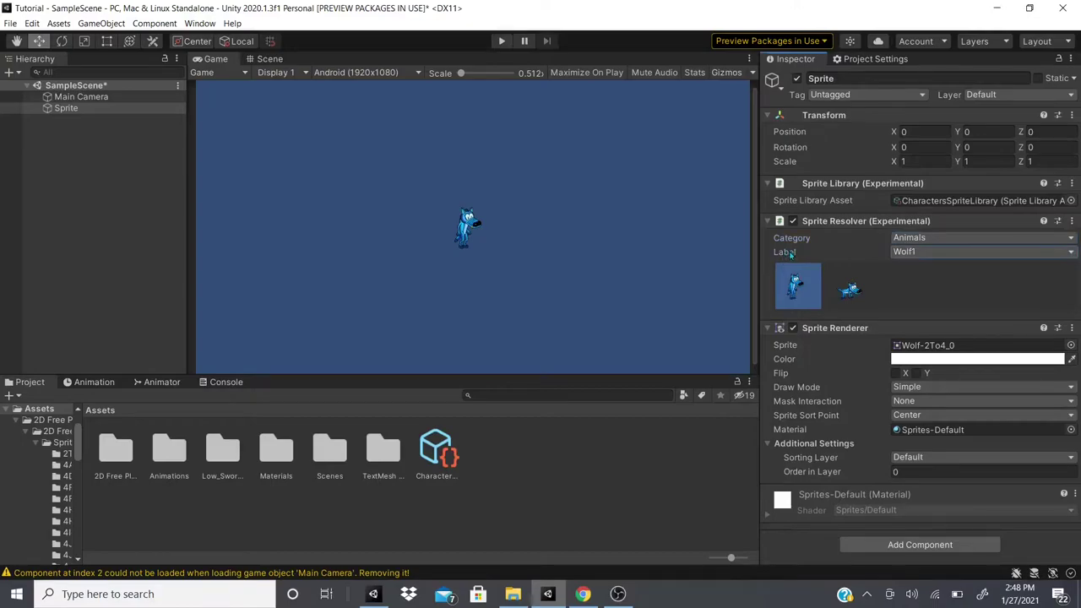
click(900, 252)
click(917, 279)
click(912, 251)
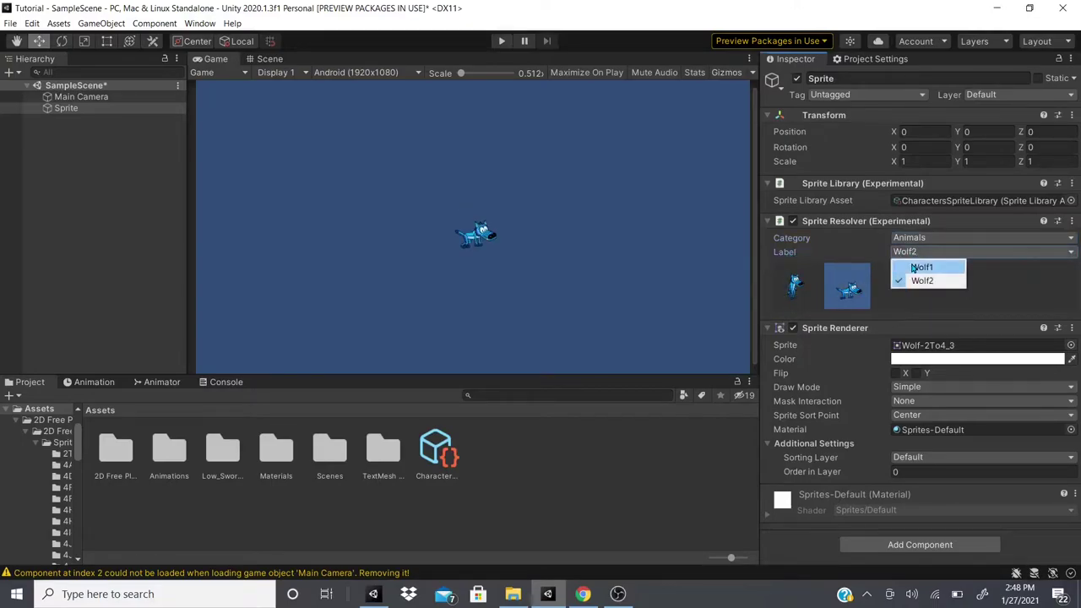
click(915, 265)
click(914, 252)
click(917, 279)
click(916, 238)
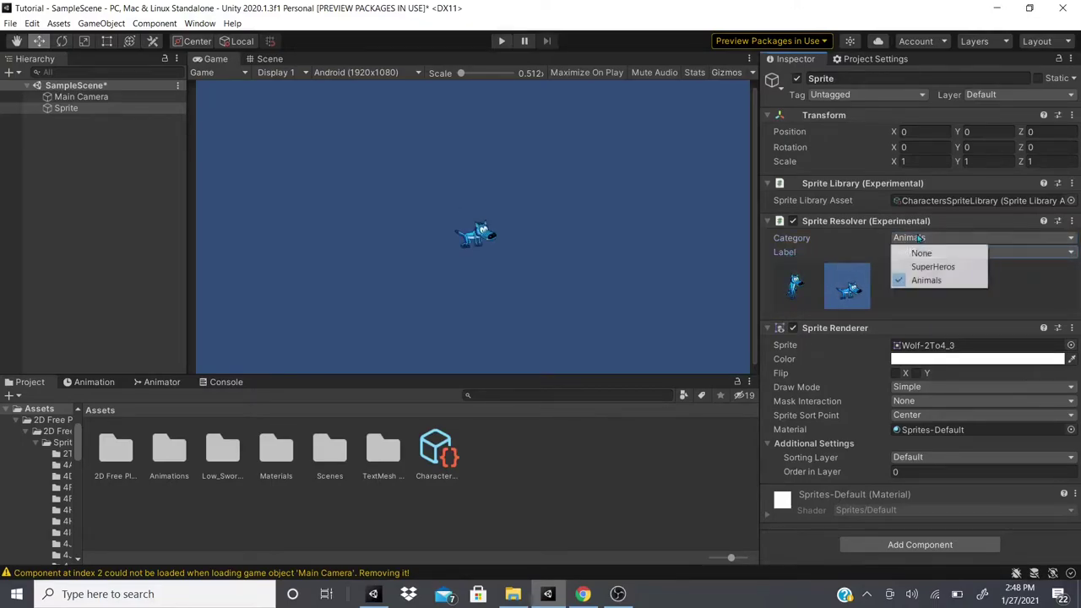
click(932, 266)
click(916, 238)
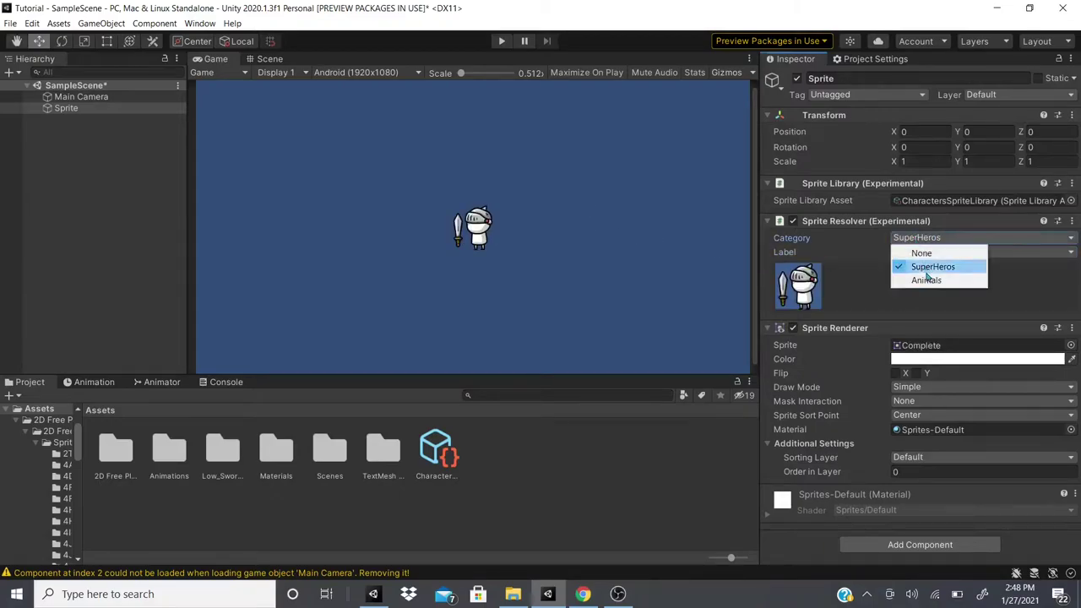
click(929, 281)
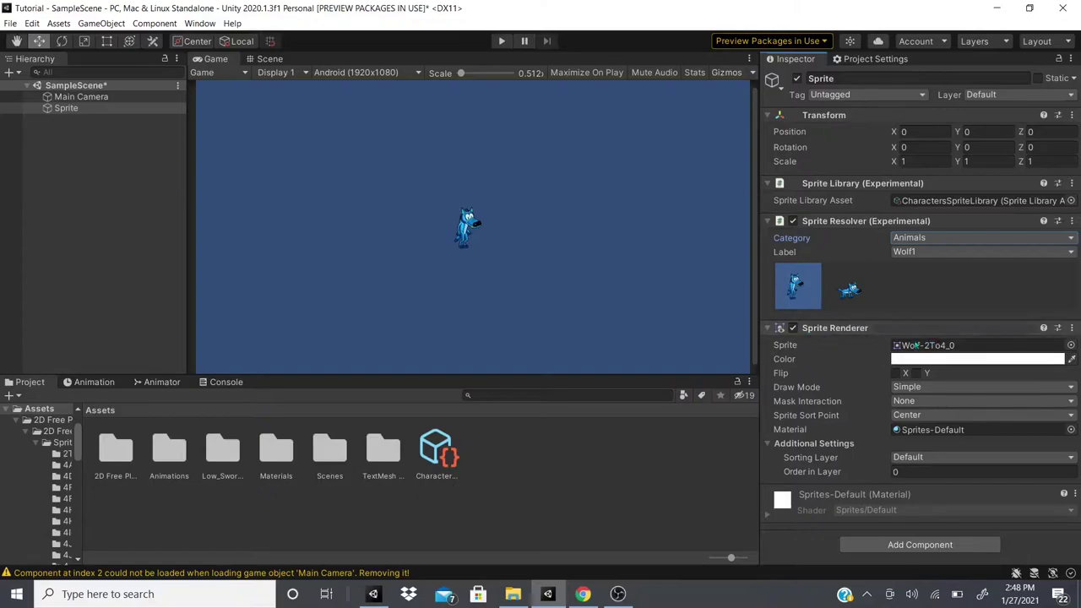
- Remove the Sprite Renderer and add a Sprite Skin component from 2D Animation
click(1071, 328)
click(985, 361)
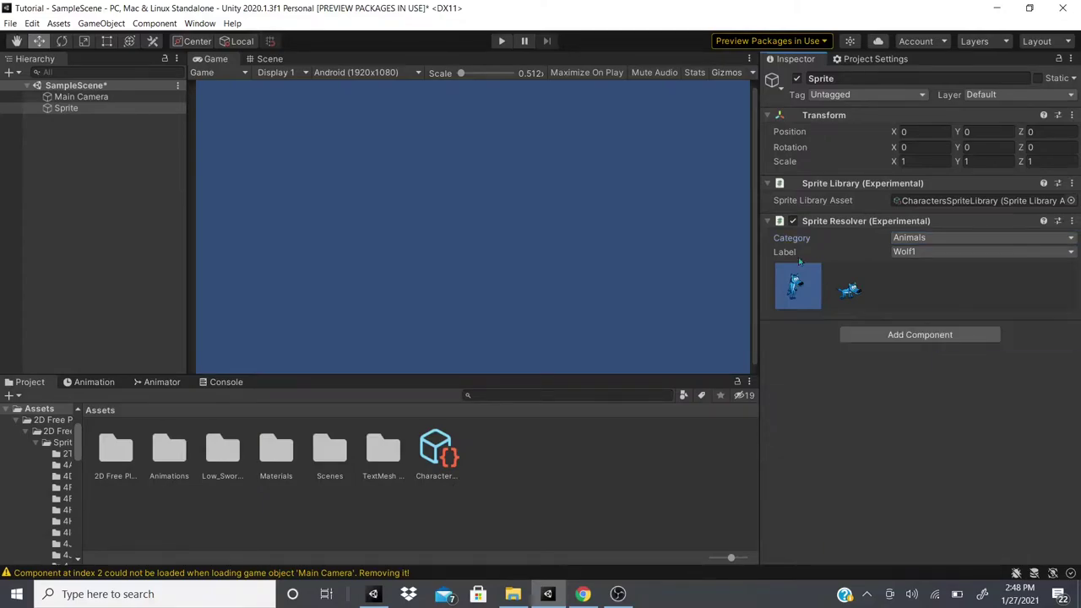
click(905, 334)
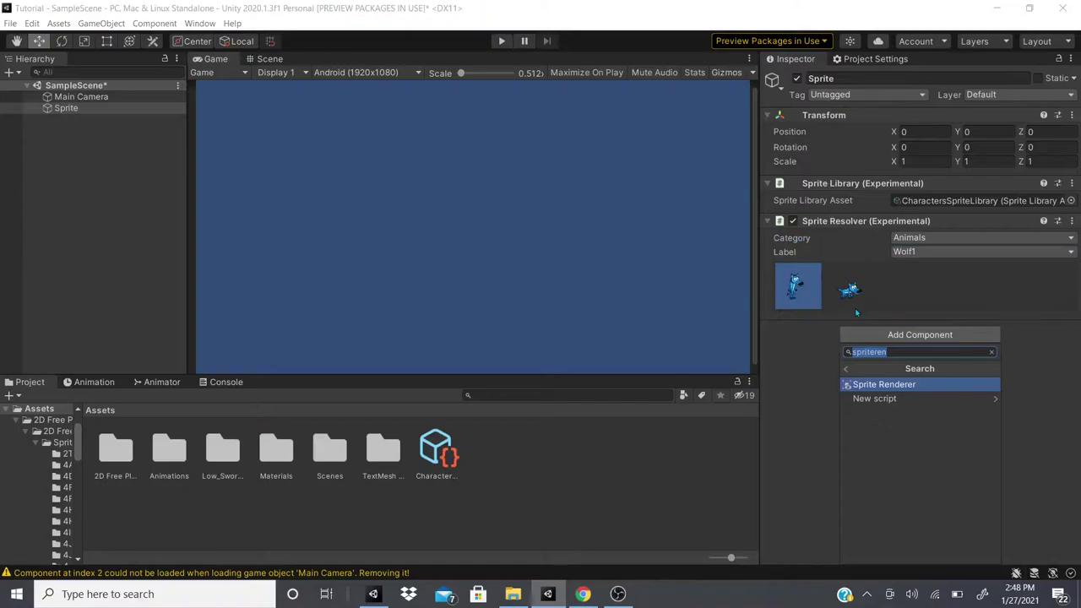
key(BackSpace)
key(Return)
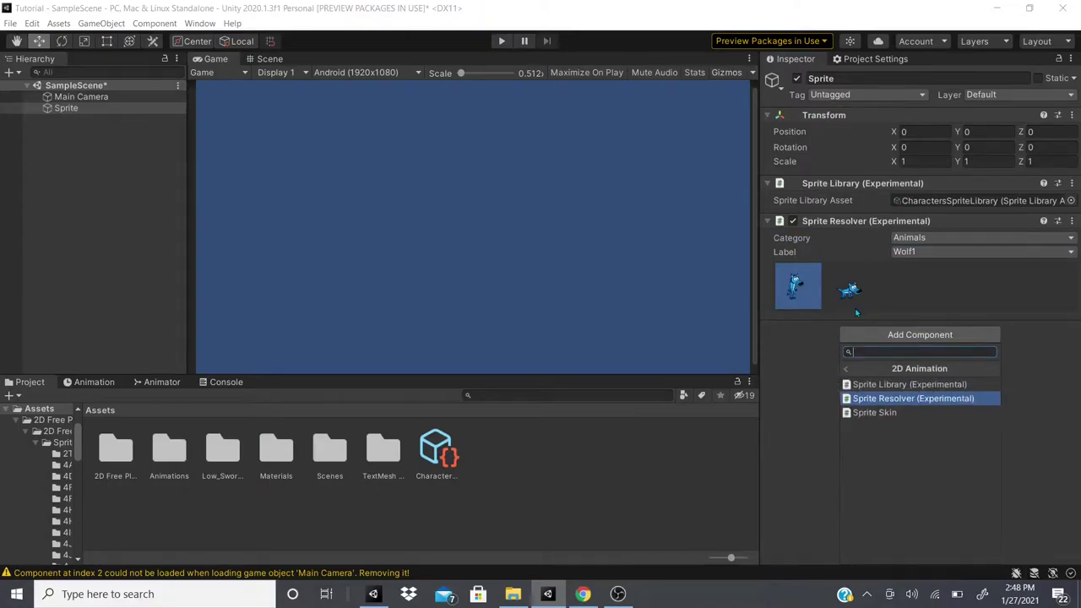
key(Down)
key(Return)
scroll(856, 312, down, 3)
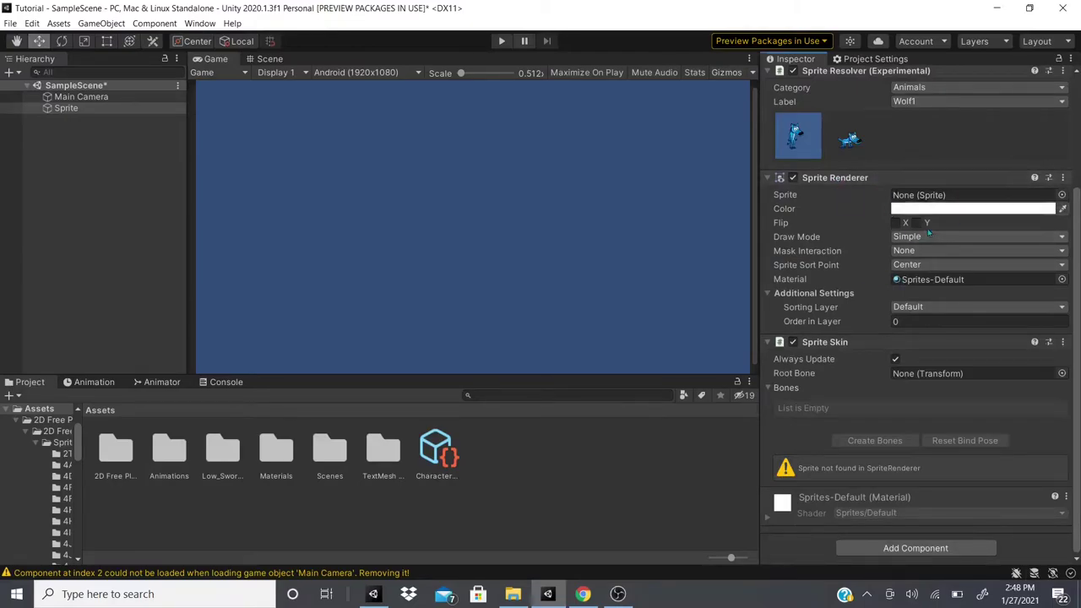
- Use the Sprite Resolver thumbnails to restore the standing Wolf-2To4_0 sprite
scroll(872, 317, up, 3)
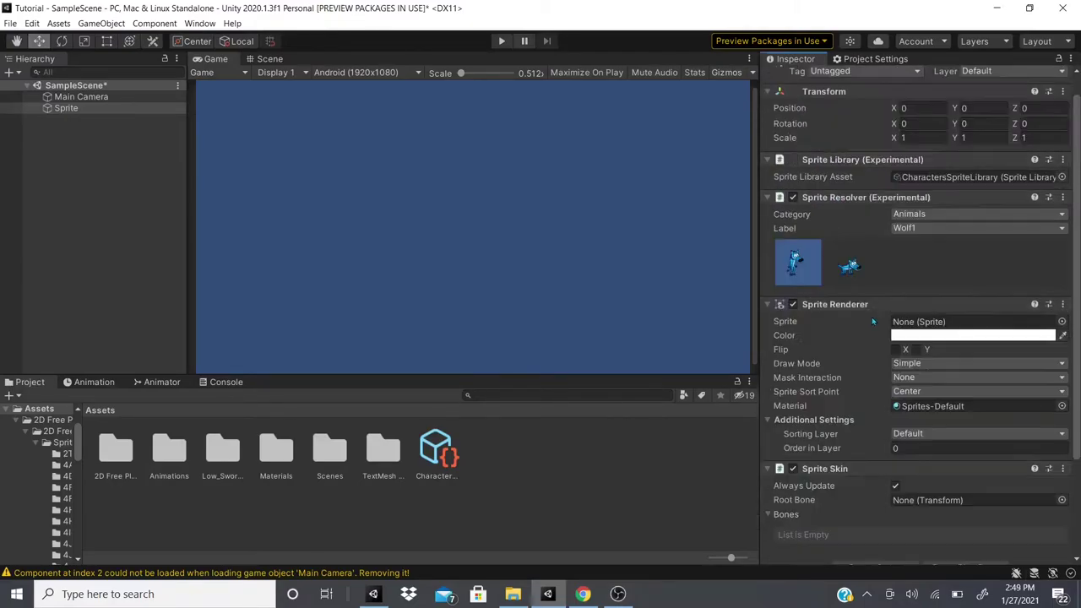
click(849, 264)
click(797, 262)
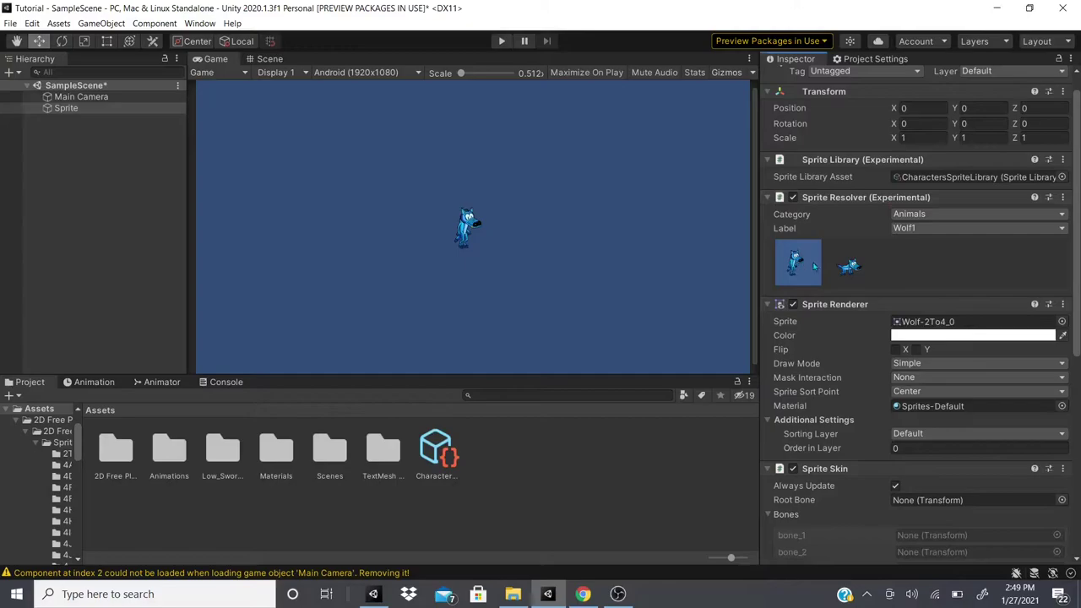
- Reopen the Sprite Skin bones list to show bone_1 through bone_15
scroll(826, 364, down, 3)
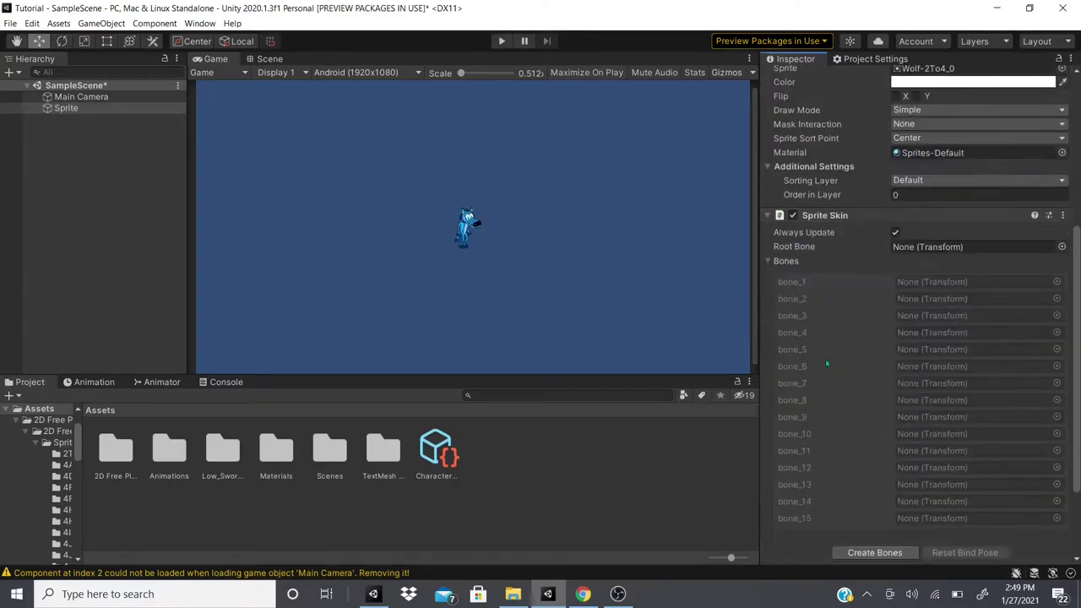
click(773, 263)
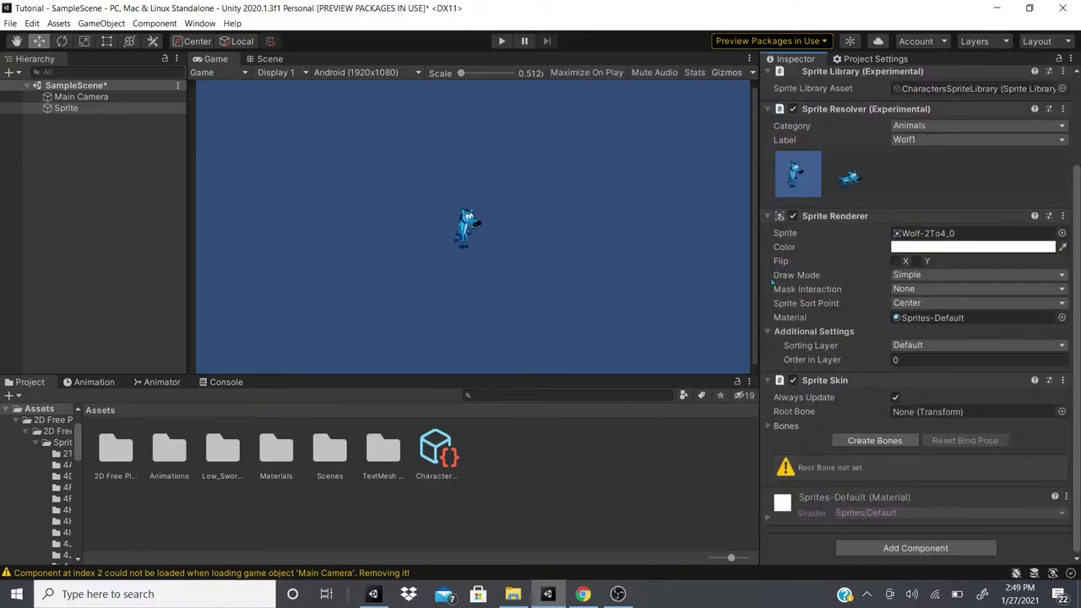
click(772, 425)
scroll(816, 456, down, 4)
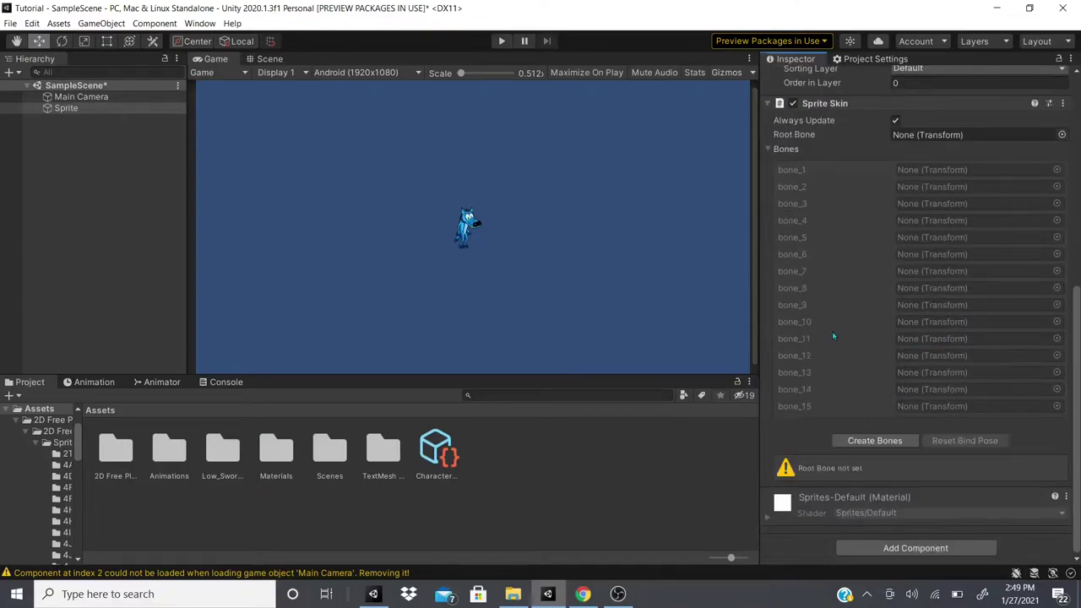